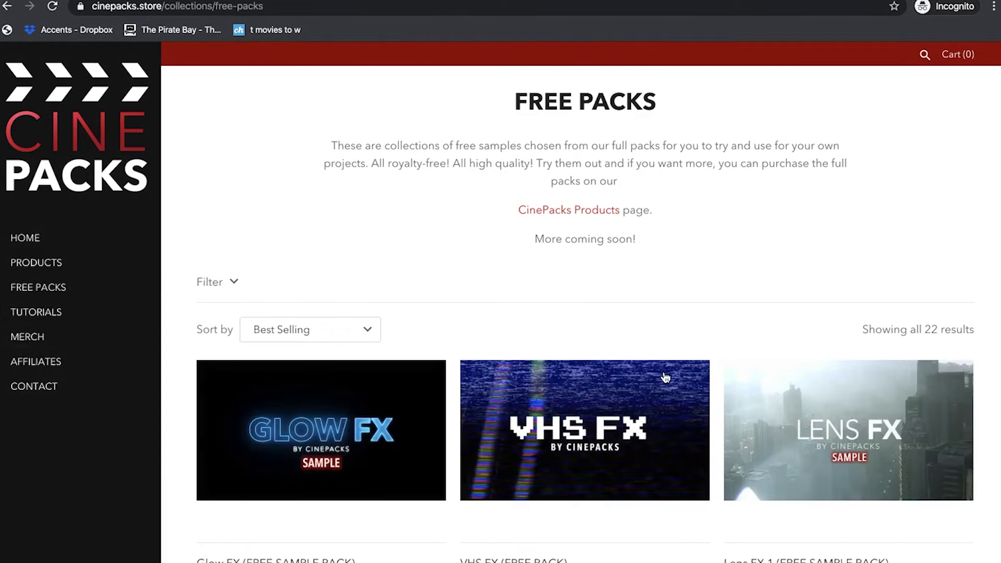
- Scroll down the Free Packs collection and open the free Smoke FX pack's product page
{"action": "scroll", "coordinate": [665, 376], "scroll_direction": "down", "scroll_amount": 15}
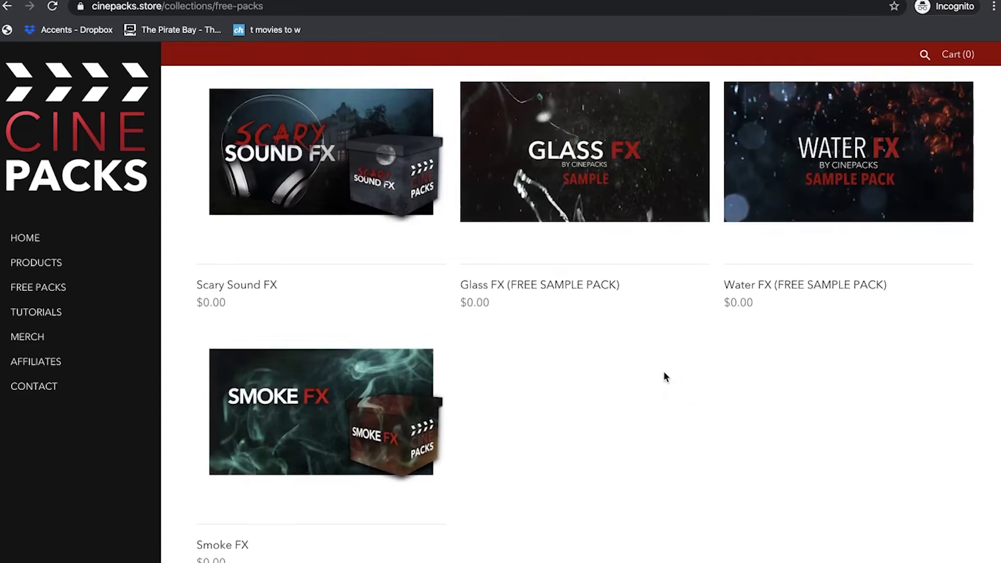
{"action": "left_click", "coordinate": [218, 546]}
- Review the Smoke FX pack's description and preview thumbnails, then begin its $0.00 checkout
{"action": "scroll", "coordinate": [464, 360], "scroll_direction": "down", "scroll_amount": 1}
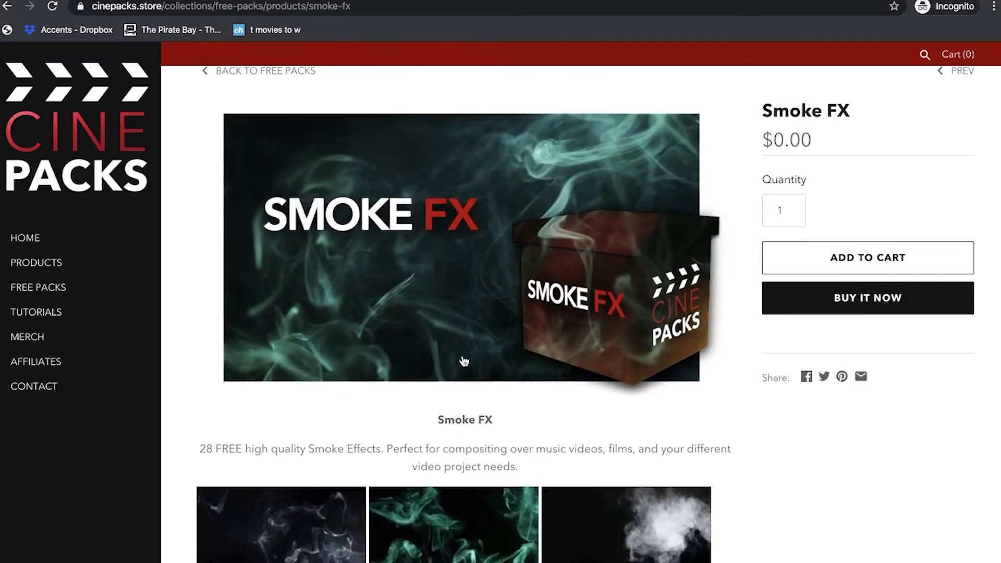
{"action": "scroll", "coordinate": [463, 360], "scroll_direction": "down", "scroll_amount": 3}
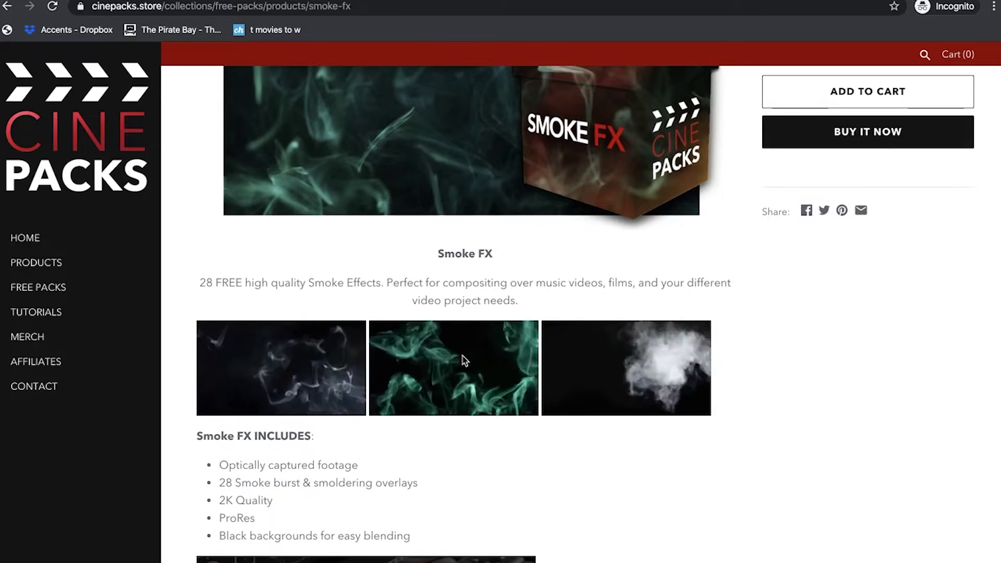
{"action": "scroll", "coordinate": [464, 360], "scroll_direction": "up", "scroll_amount": 3}
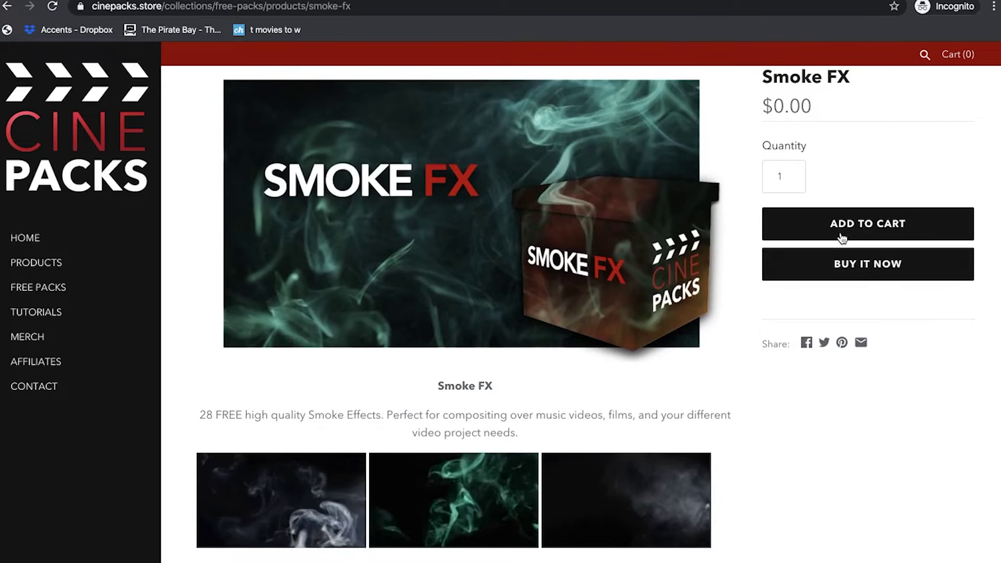
{"action": "left_click", "coordinate": [844, 263]}
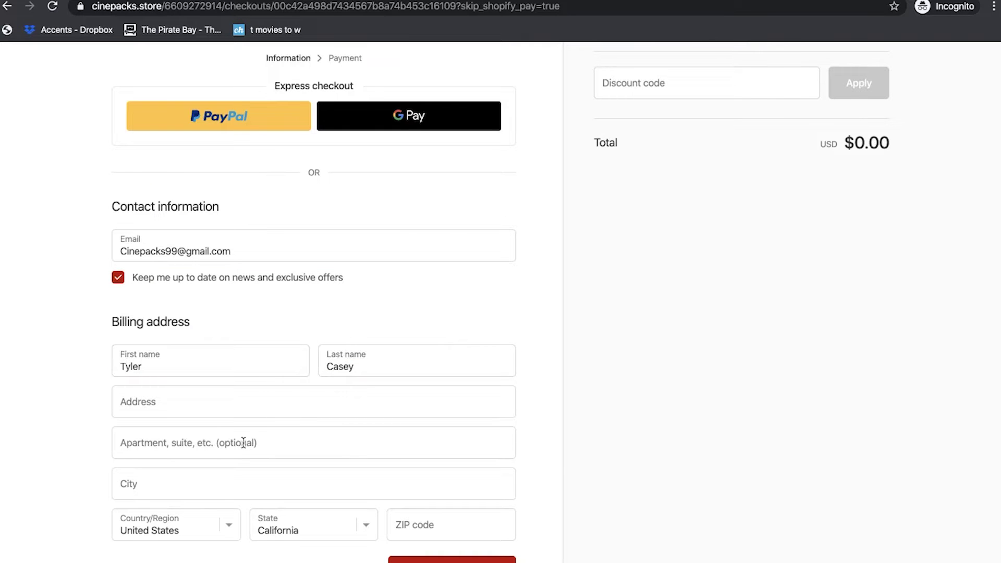
- Enter the contact details, billing street address and apartment line on the checkout form
{"action": "left_click", "coordinate": [243, 409]}
{"action": "type", "text": "dsfsdf"}
{"action": "key", "text": "Tab"}
{"action": "type", "text": "fdfd"}
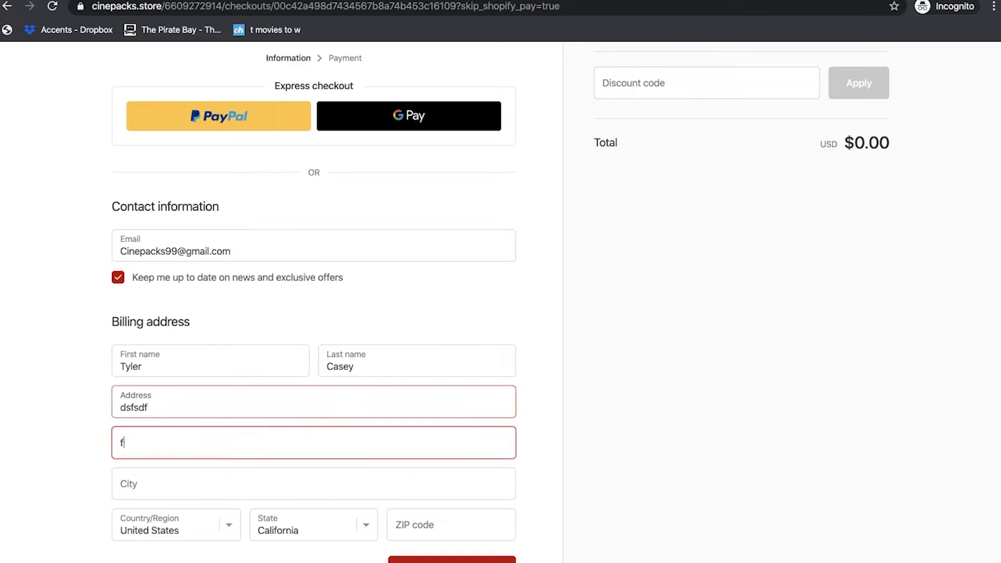
- Fill in the billing city and ZIP code, then place the free order
{"action": "left_click", "coordinate": [179, 474]}
{"action": "type", "text": "dfdfdf"}
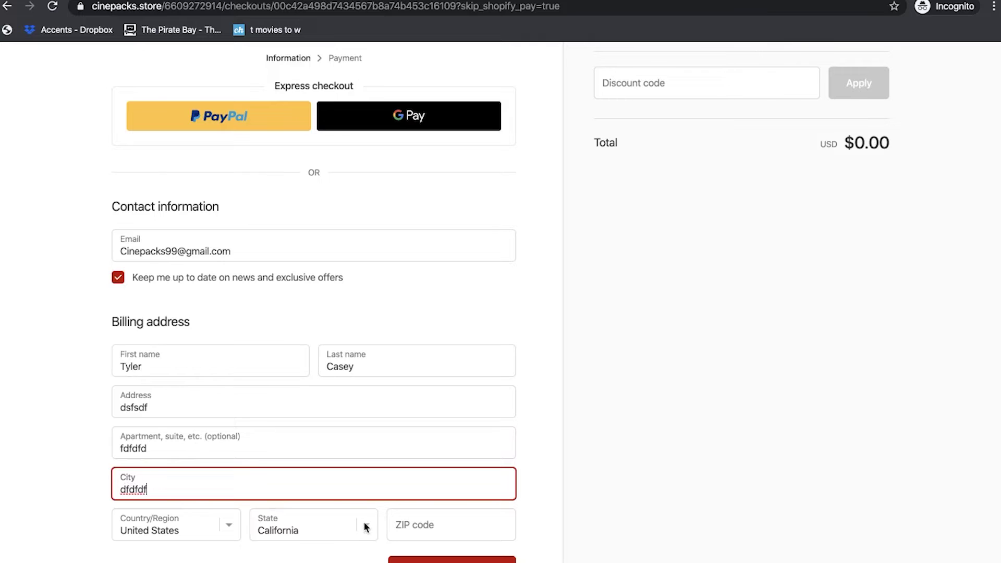
{"action": "left_click", "coordinate": [419, 530]}
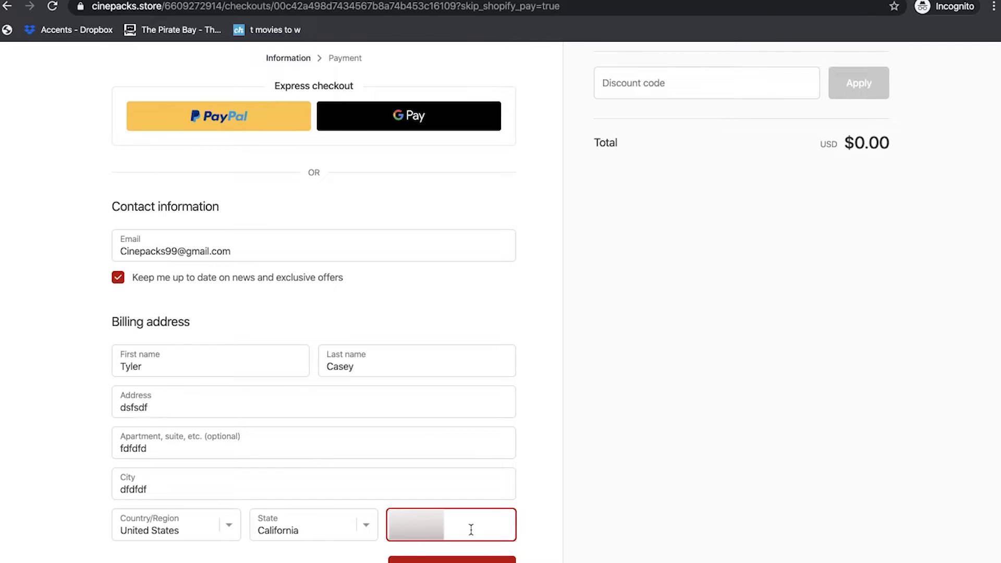
{"action": "key", "text": "Return"}
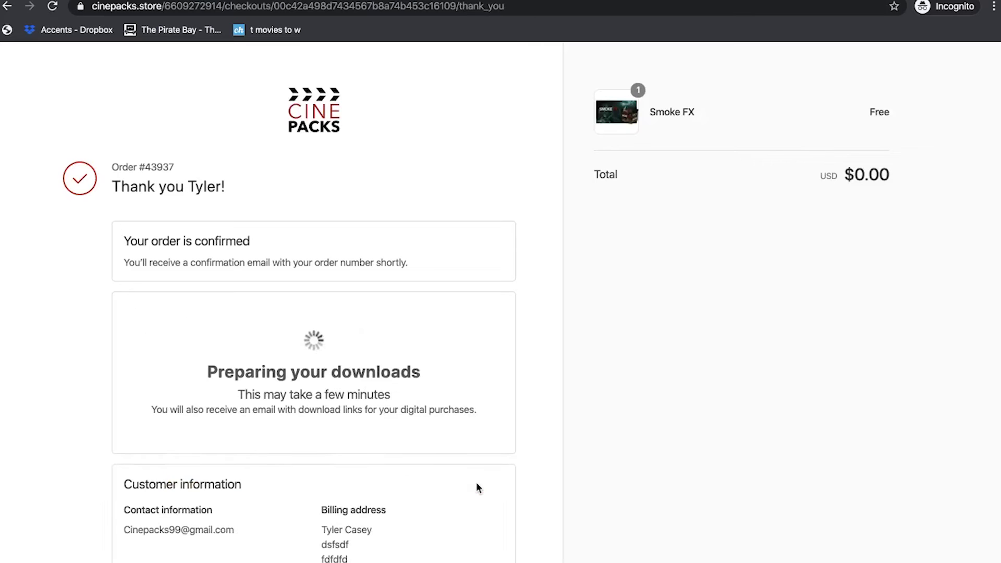
- Download CinePacks Smoke FX FREE.zip to the Desktop and expand it in Archive Utility
{"action": "scroll", "coordinate": [396, 312], "scroll_direction": "down", "scroll_amount": 3}
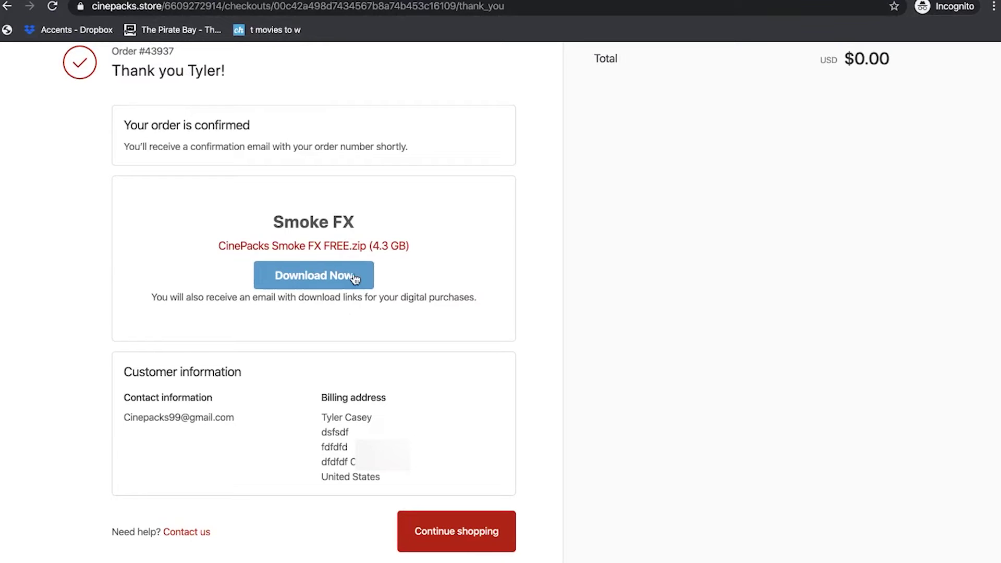
{"action": "left_click", "coordinate": [354, 276]}
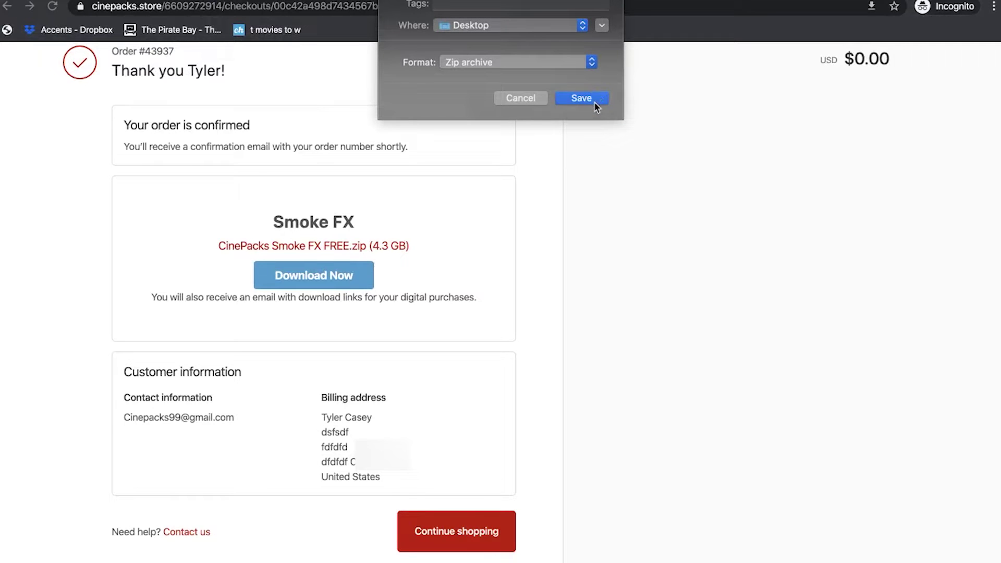
{"action": "left_click", "coordinate": [581, 98]}
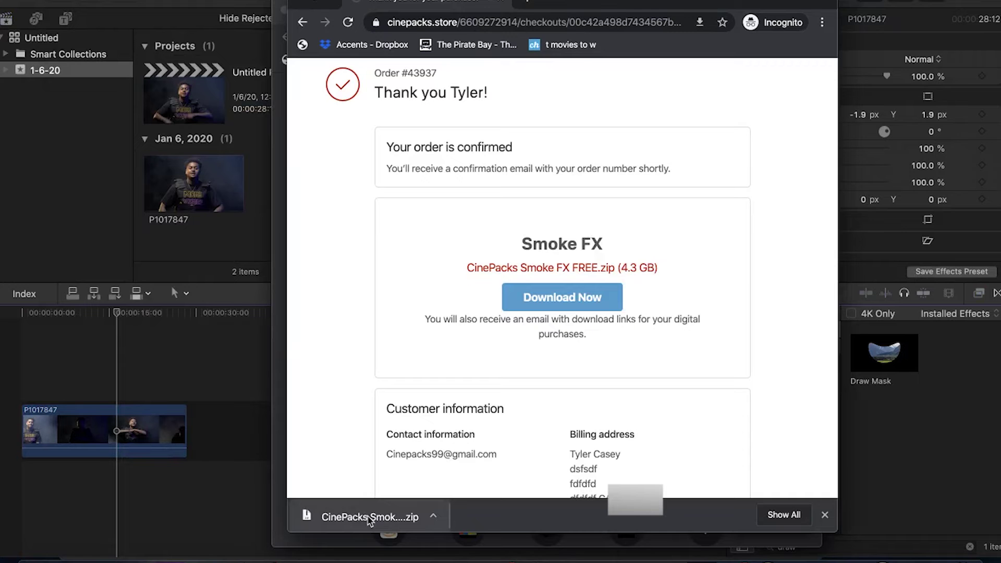
{"action": "left_click", "coordinate": [73, 528]}
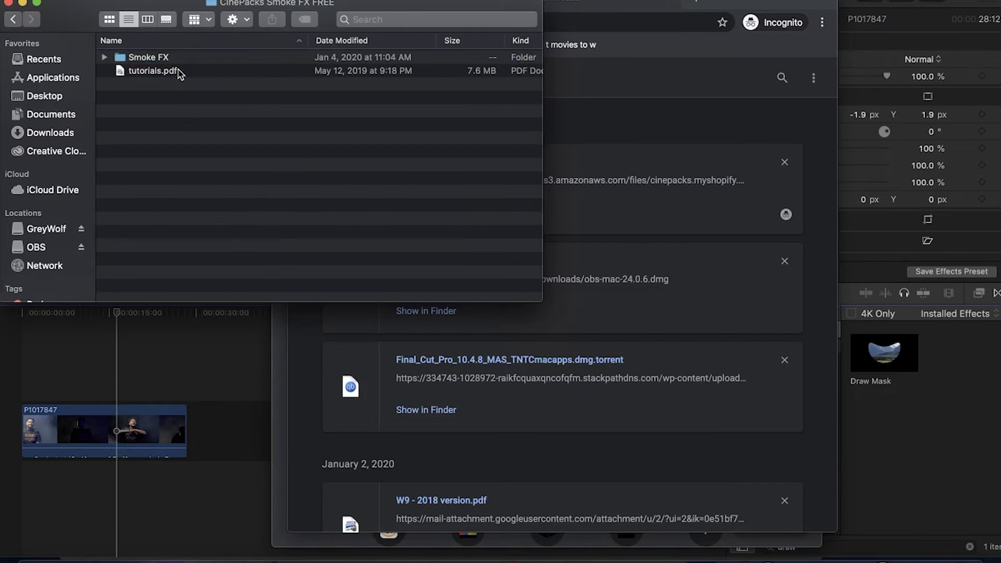
- Open the extracted Smoke FX folder and Quick Look the Smoke (7).mov clip
{"action": "left_click", "coordinate": [177, 72]}
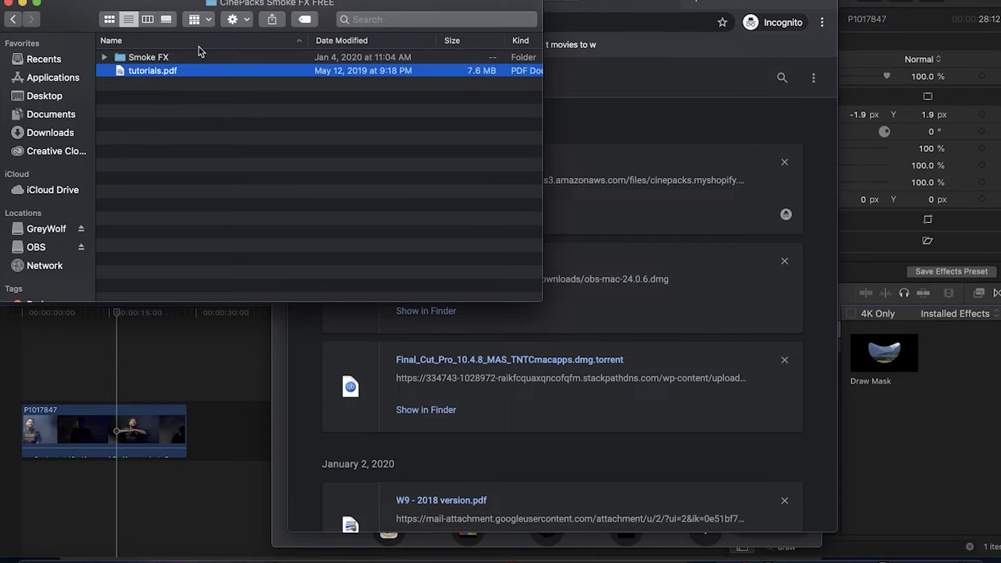
{"action": "double_click", "coordinate": [150, 59]}
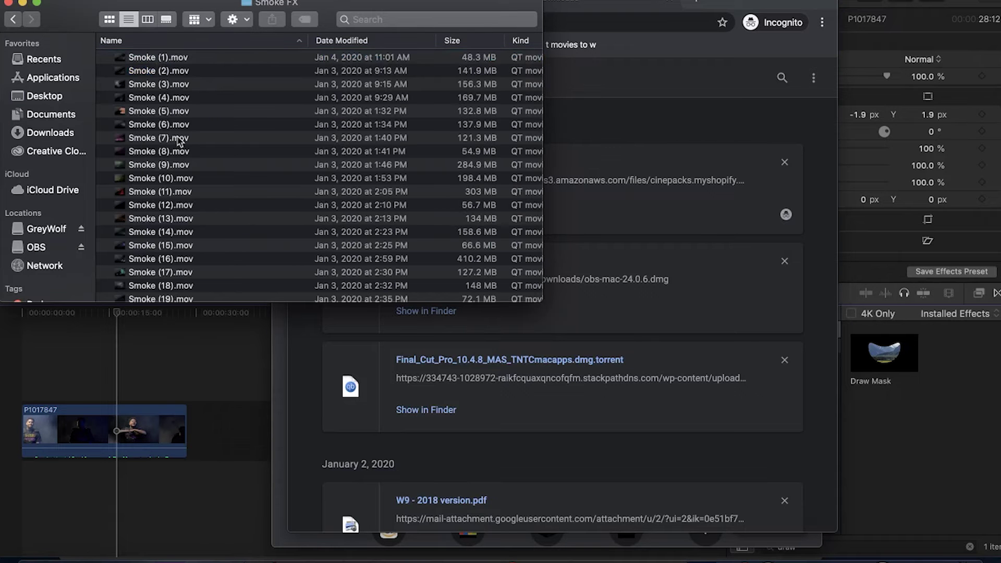
{"action": "left_click", "coordinate": [178, 138]}
{"action": "key", "text": "space"}
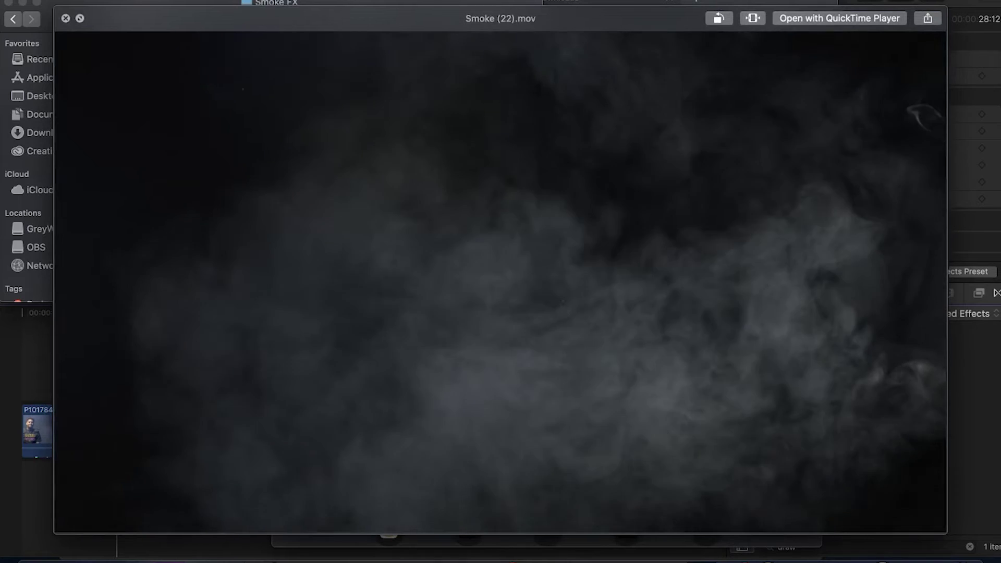
{"action": "key", "text": "space"}
- Preview Smoke (27).mov, then select all the smoke clips in the folder
{"action": "left_click", "coordinate": [203, 281]}
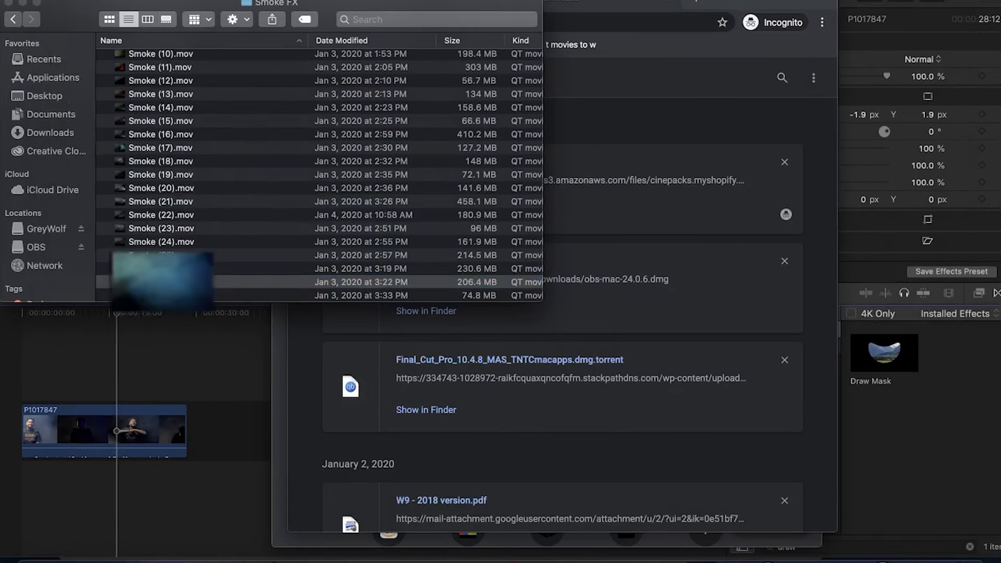
{"action": "scroll", "coordinate": [180, 77], "scroll_direction": "up", "scroll_amount": 5}
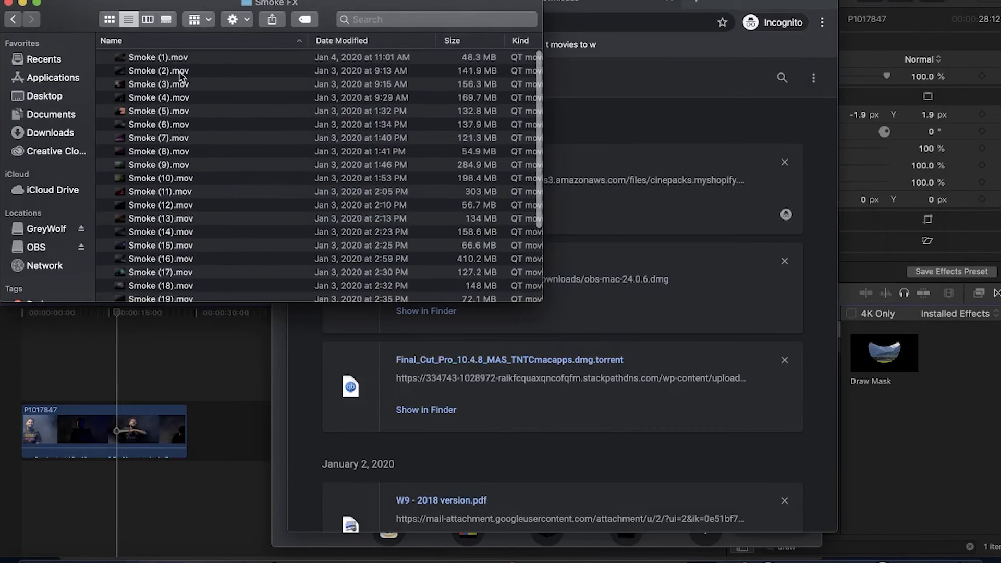
{"action": "key", "text": "super+a"}
- Import the selected smoke clips from Finder into the 1-6-20 event
{"action": "left_click_drag", "start_coordinate": [185, 128], "coordinate": [191, 126]}
{"action": "left_click_drag", "start_coordinate": [177, 23], "coordinate": [518, 28]}
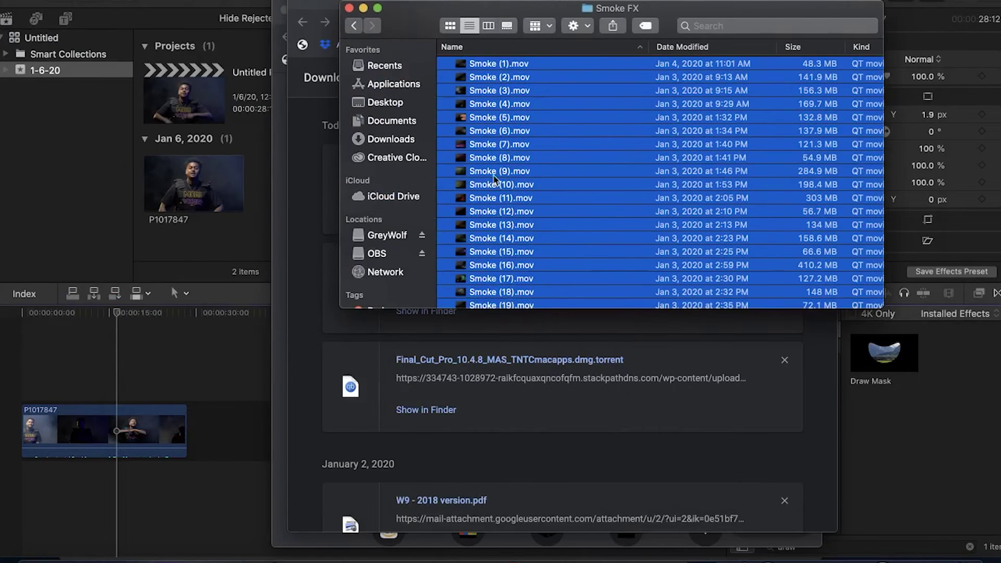
{"action": "left_click_drag", "start_coordinate": [494, 180], "coordinate": [172, 261]}
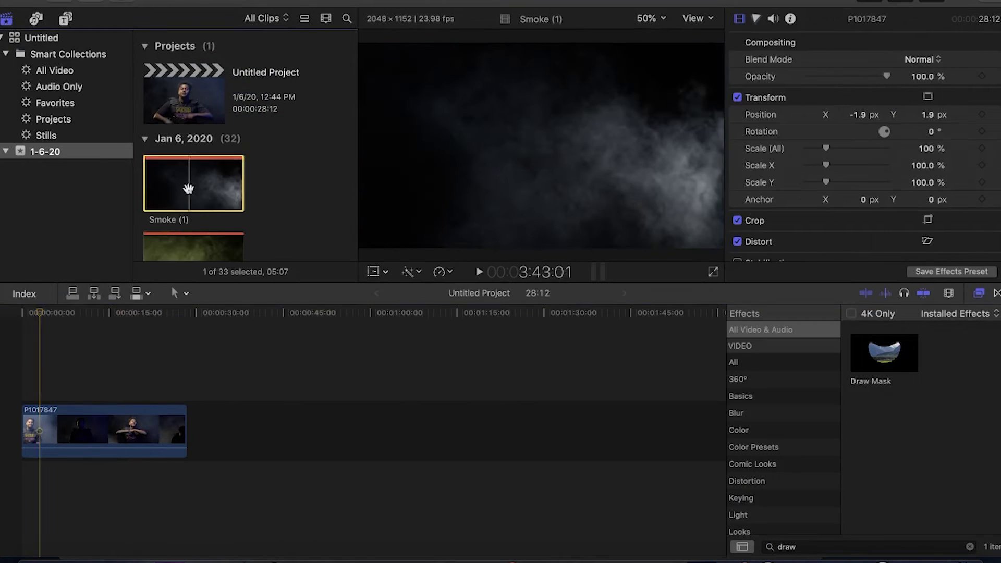
- Place Smoke (1) above the interview clip's start and play it back
{"action": "left_click", "coordinate": [188, 189]}
{"action": "key", "text": "space"}
{"action": "left_click_drag", "start_coordinate": [188, 189], "coordinate": [38, 377]}
{"action": "key", "text": "space"}
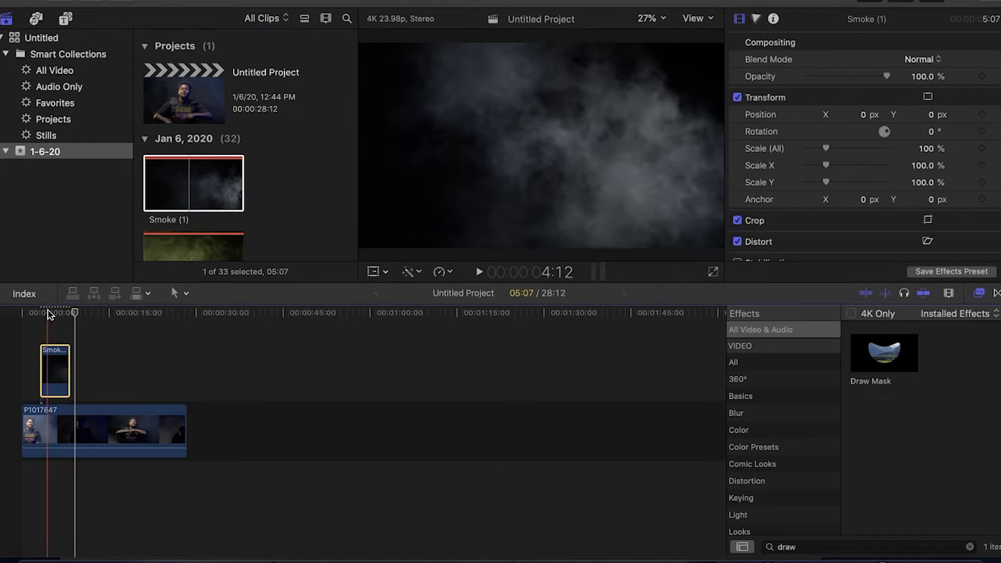
{"action": "left_click", "coordinate": [46, 313]}
{"action": "key", "text": "space"}
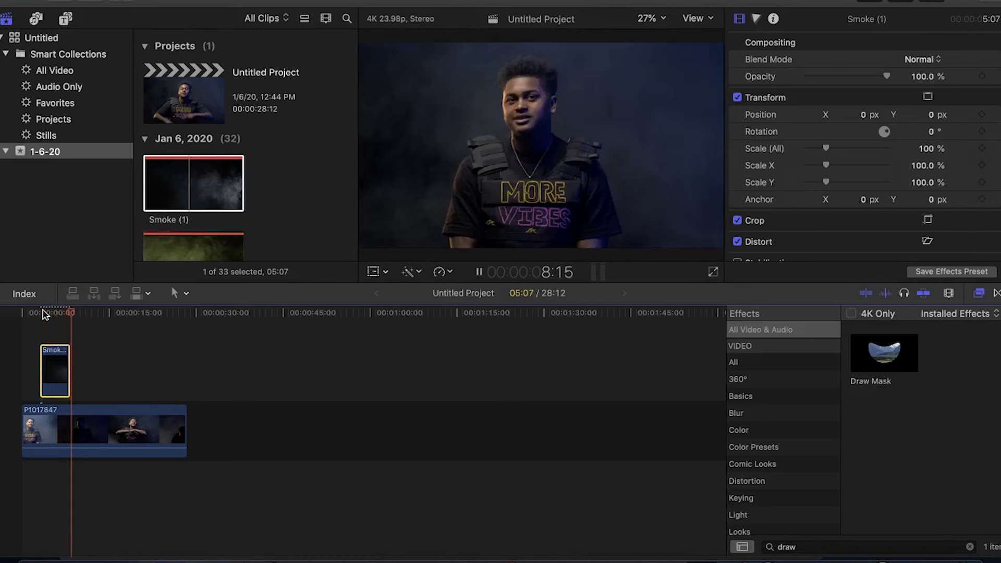
{"action": "left_click", "coordinate": [50, 313]}
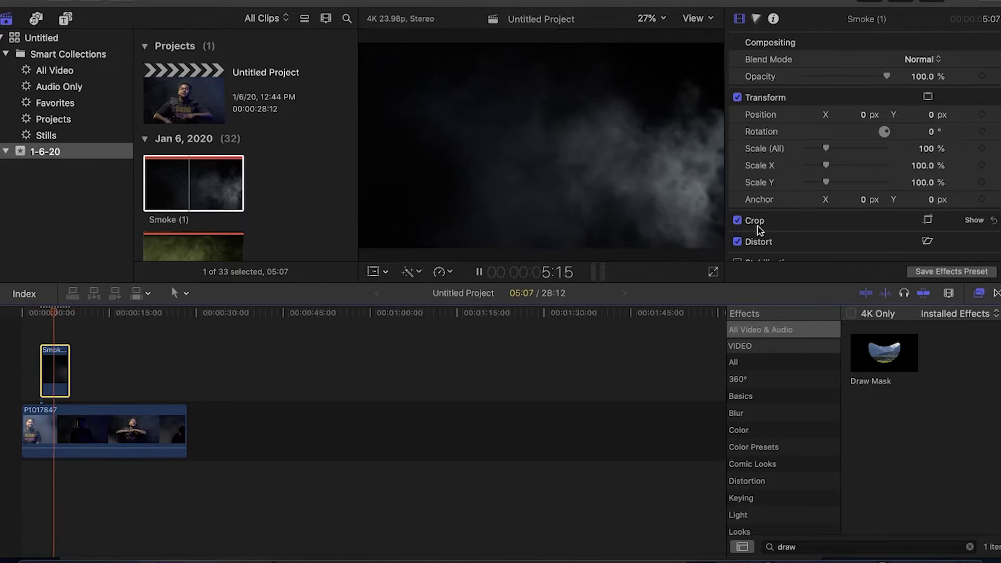
- Set Smoke (1)'s Compositing blend mode to Add and play back the result
{"action": "left_click", "coordinate": [922, 58]}
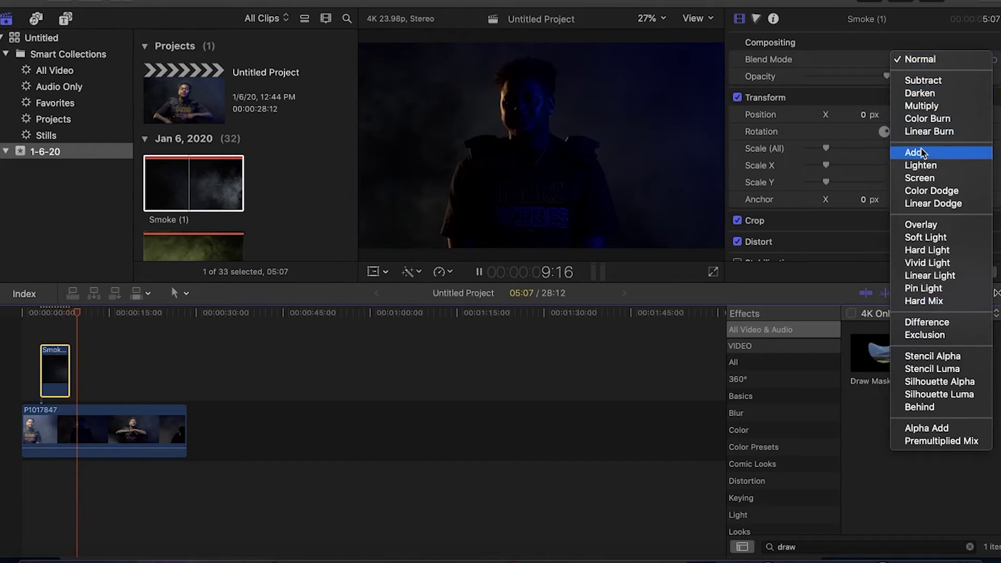
{"action": "left_click", "coordinate": [921, 152]}
{"action": "left_click", "coordinate": [41, 315]}
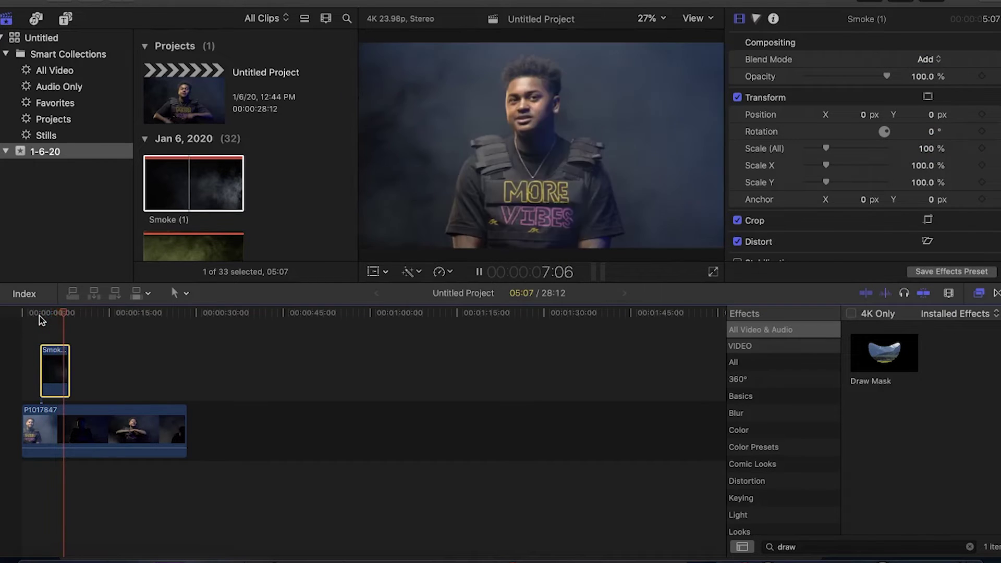
{"action": "key", "text": "space"}
{"action": "left_click_drag", "start_coordinate": [41, 312], "coordinate": [47, 311]}
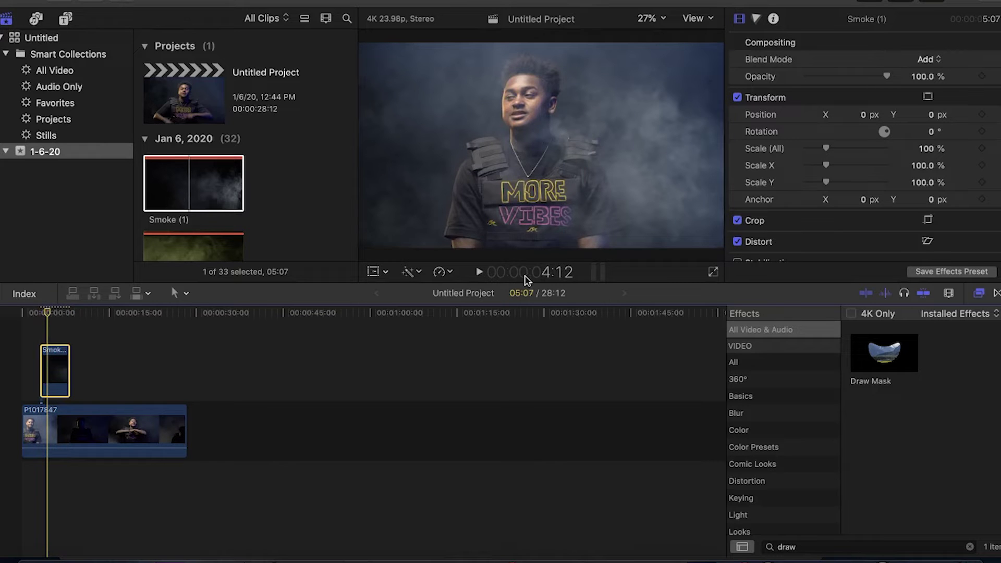
{"action": "key", "text": "space"}
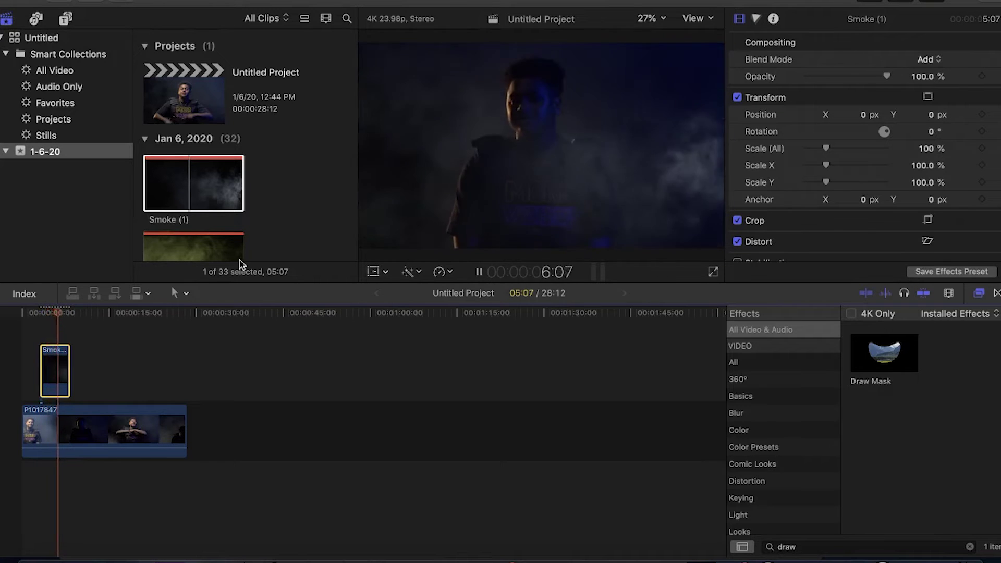
{"action": "key", "text": "space"}
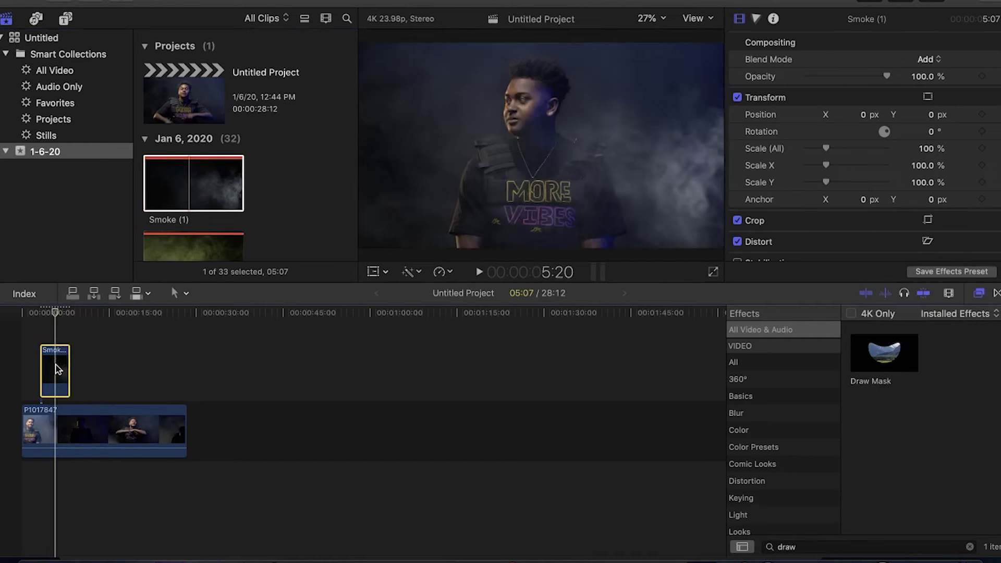
- Connect Smoke (16) above the interview and set its blend mode to Add
{"action": "left_click", "coordinate": [191, 237]}
{"action": "key", "text": "space"}
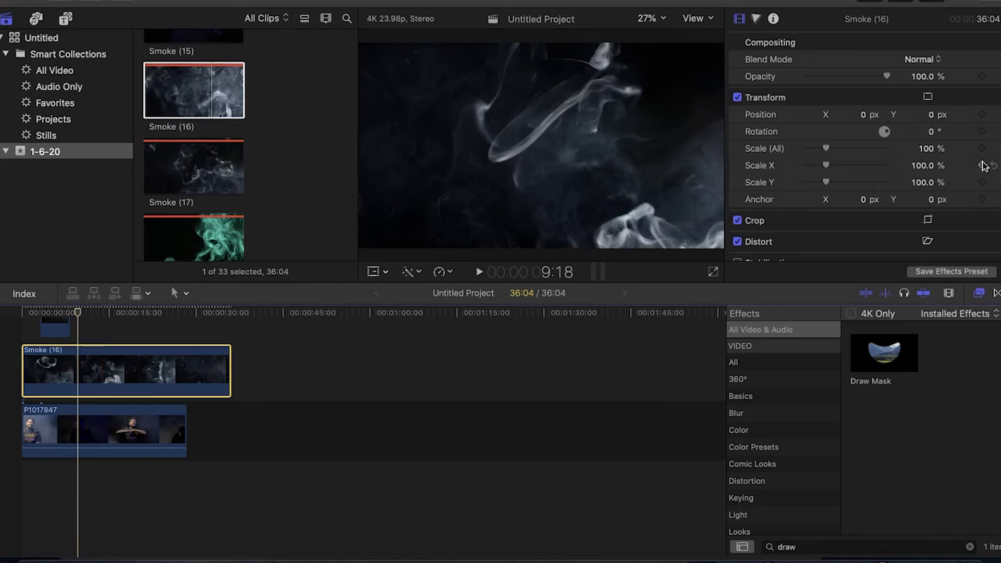
{"action": "left_click", "coordinate": [936, 55]}
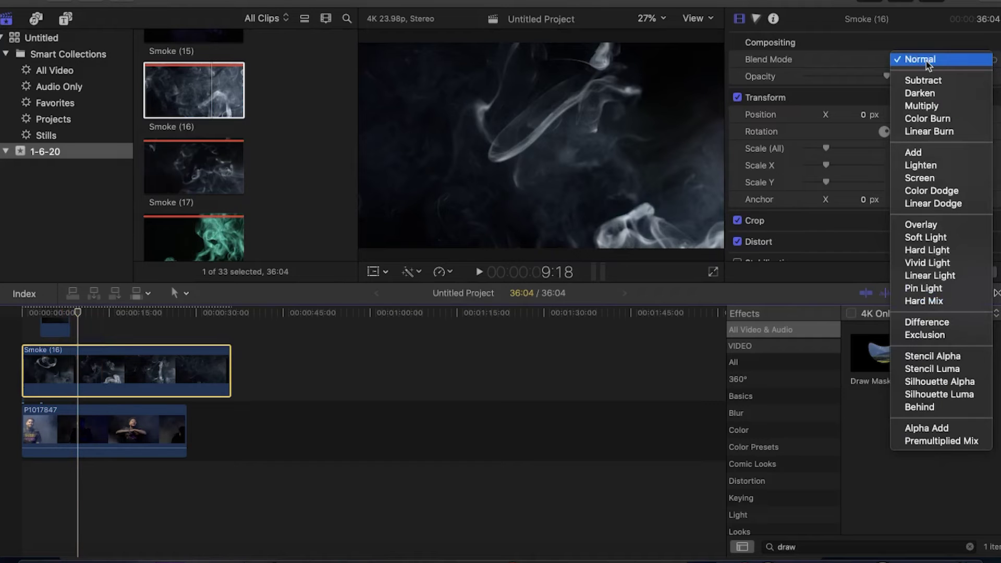
{"action": "left_click", "coordinate": [942, 152]}
- Play back the composite from the start, then reselect the Smoke (16) clip
{"action": "key", "text": "space"}
{"action": "key", "text": "Home"}
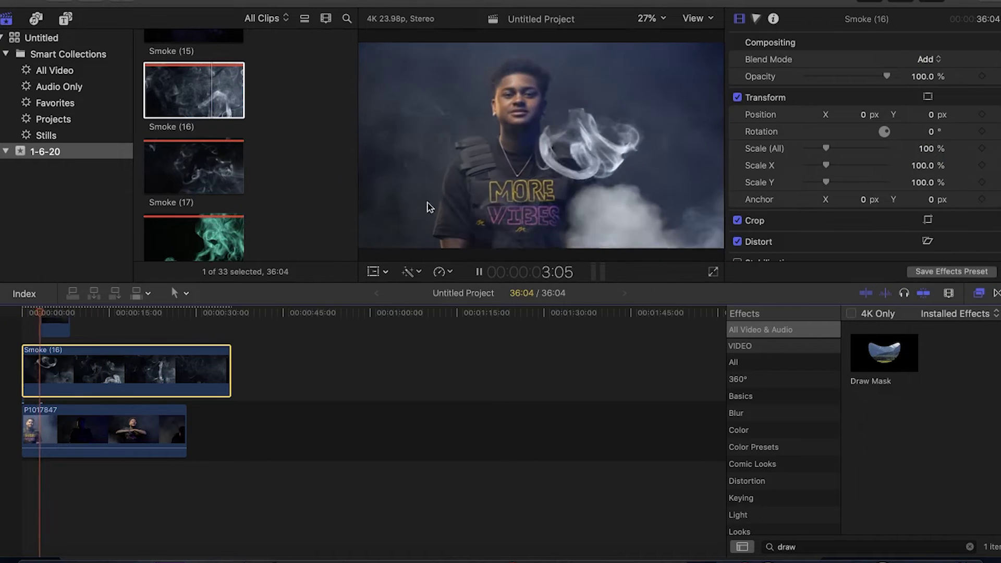
{"action": "left_click", "coordinate": [66, 336]}
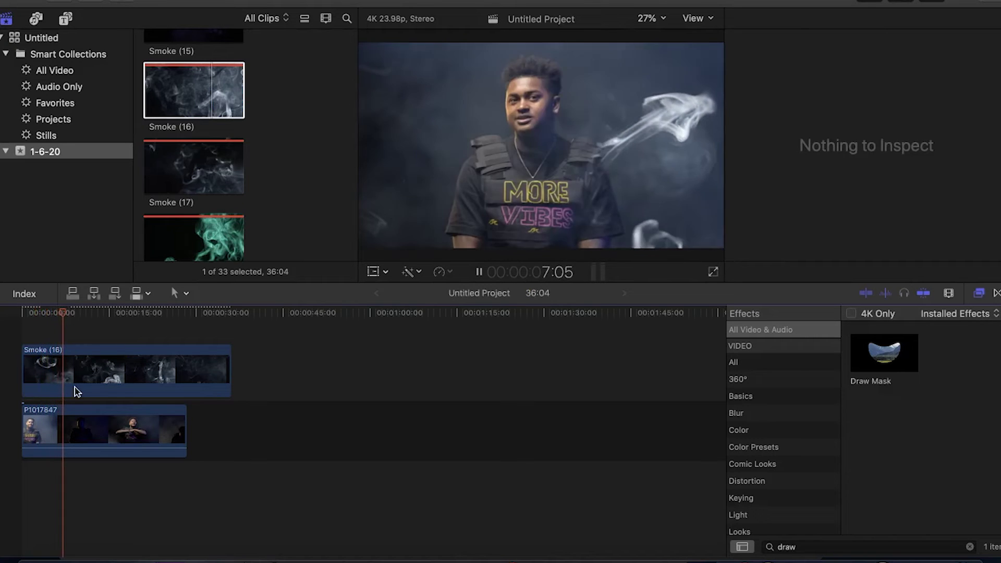
{"action": "key", "text": "space"}
{"action": "left_click", "coordinate": [74, 386]}
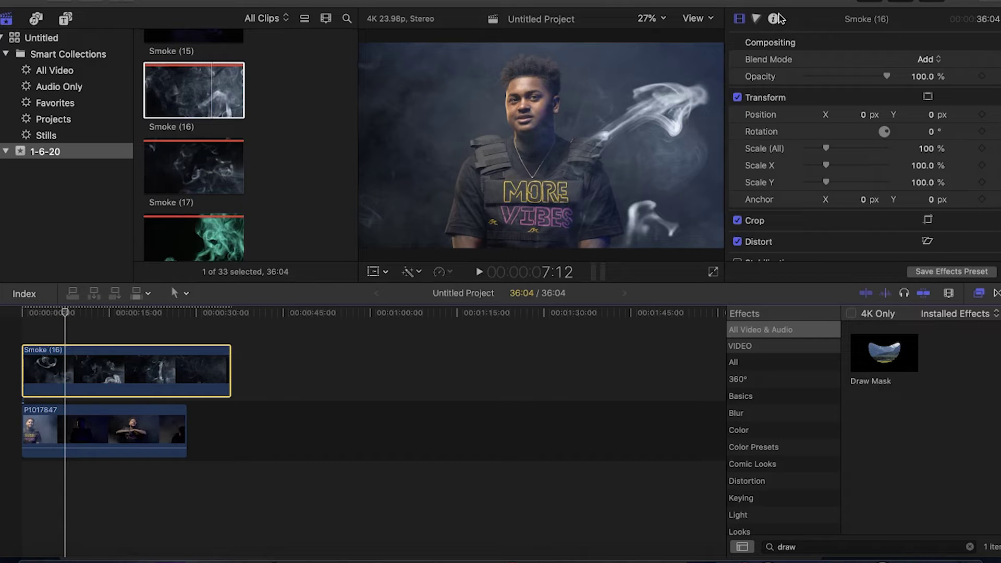
{"action": "left_click", "coordinate": [756, 19]}
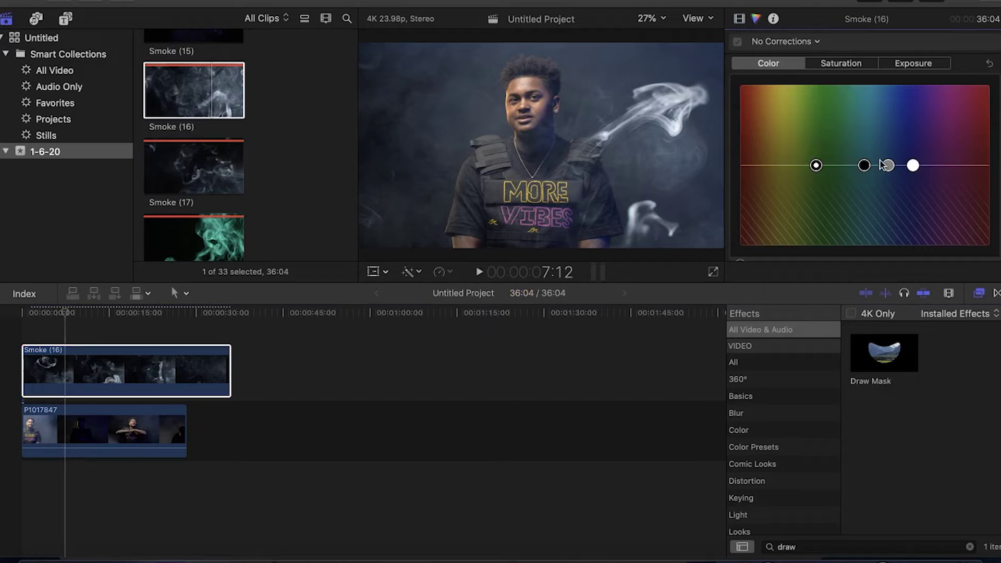
- Shift Smoke (16)'s Global color toward green and push its saturation to maximum
{"action": "left_click_drag", "start_coordinate": [889, 171], "coordinate": [879, 150]}
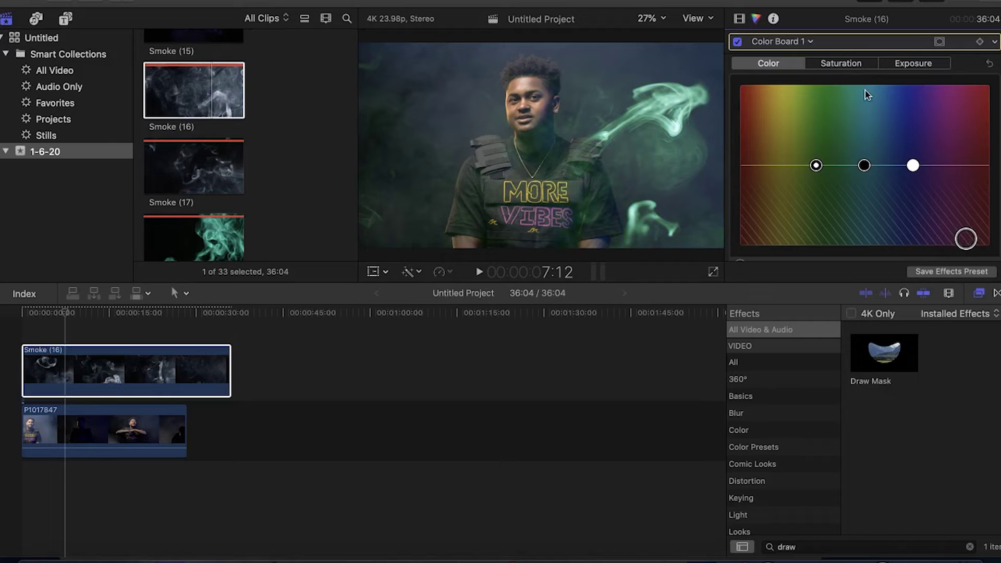
{"action": "left_click", "coordinate": [849, 67]}
{"action": "left_click_drag", "start_coordinate": [886, 168], "coordinate": [882, 90]}
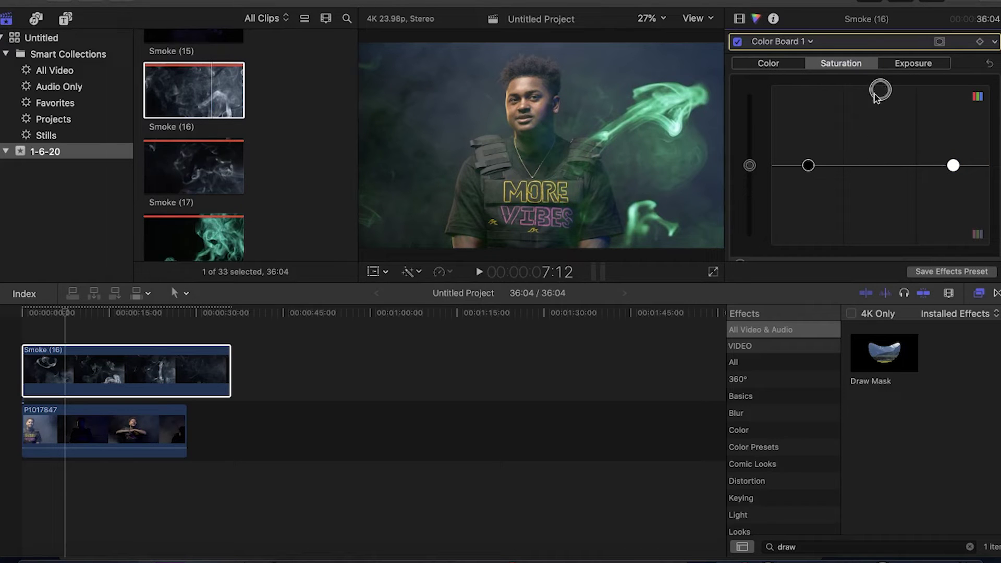
{"action": "left_click_drag", "start_coordinate": [876, 97], "coordinate": [876, 42]}
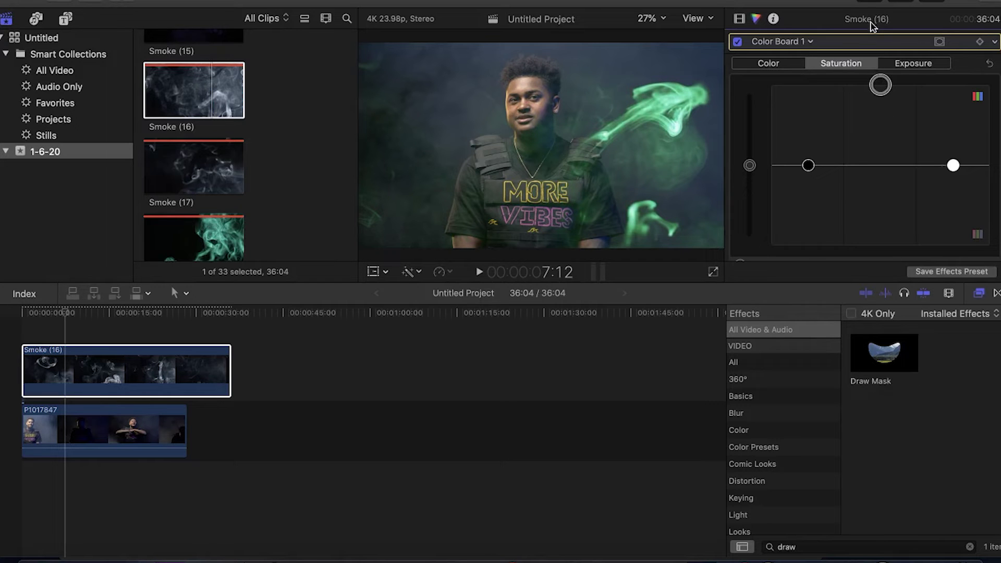
{"action": "left_click", "coordinate": [768, 63]}
- Play the composite to review the green-tinted smoke over the interview
{"action": "left_click", "coordinate": [330, 390]}
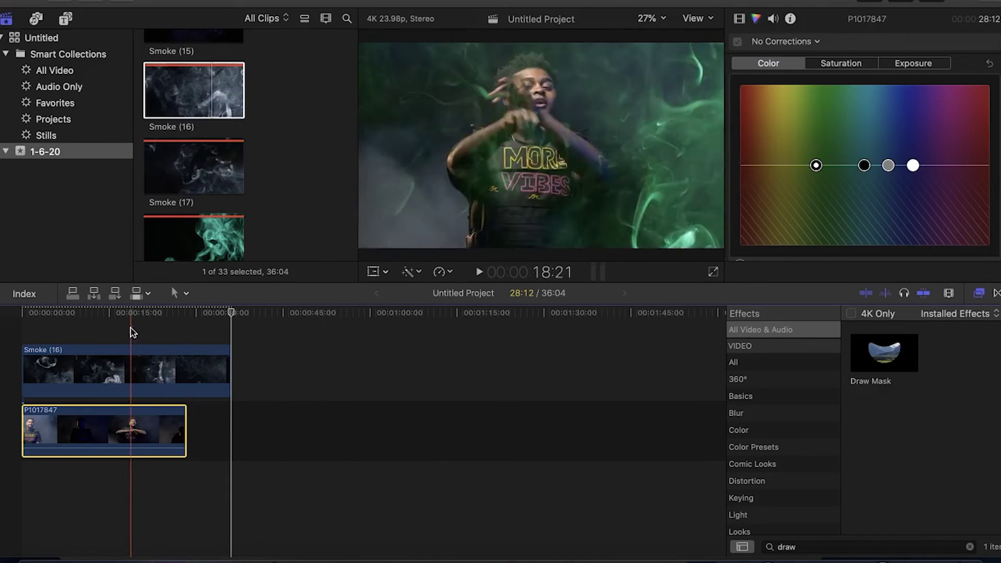
{"action": "left_click", "coordinate": [131, 332]}
{"action": "key", "text": "space"}
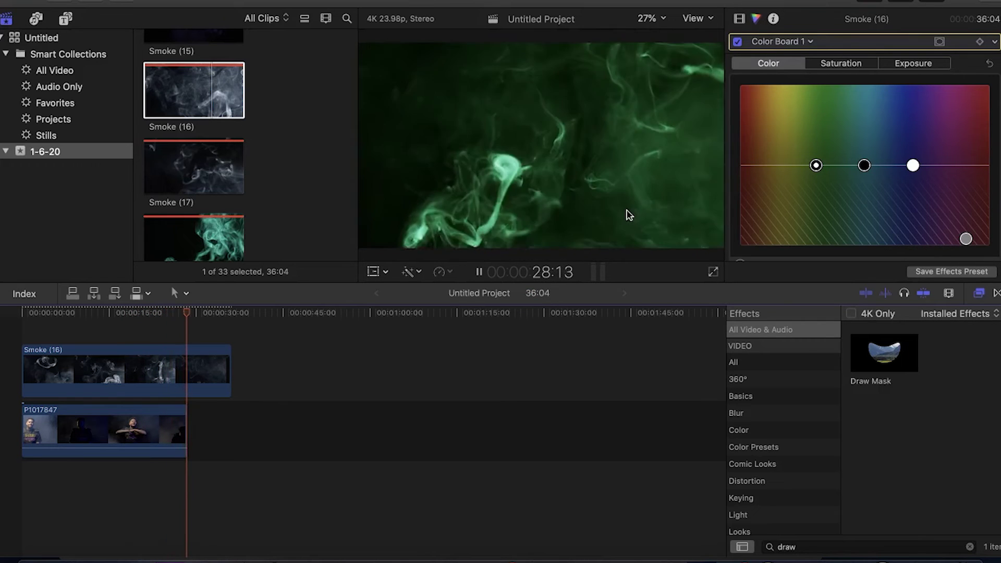
{"action": "key", "text": "space"}
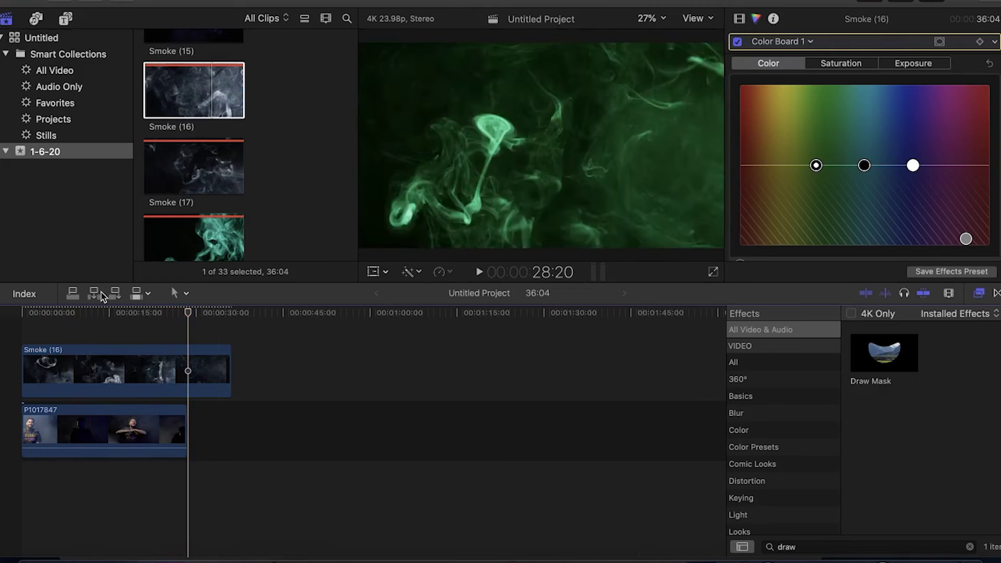
{"action": "left_click_drag", "start_coordinate": [94, 313], "coordinate": [63, 313]}
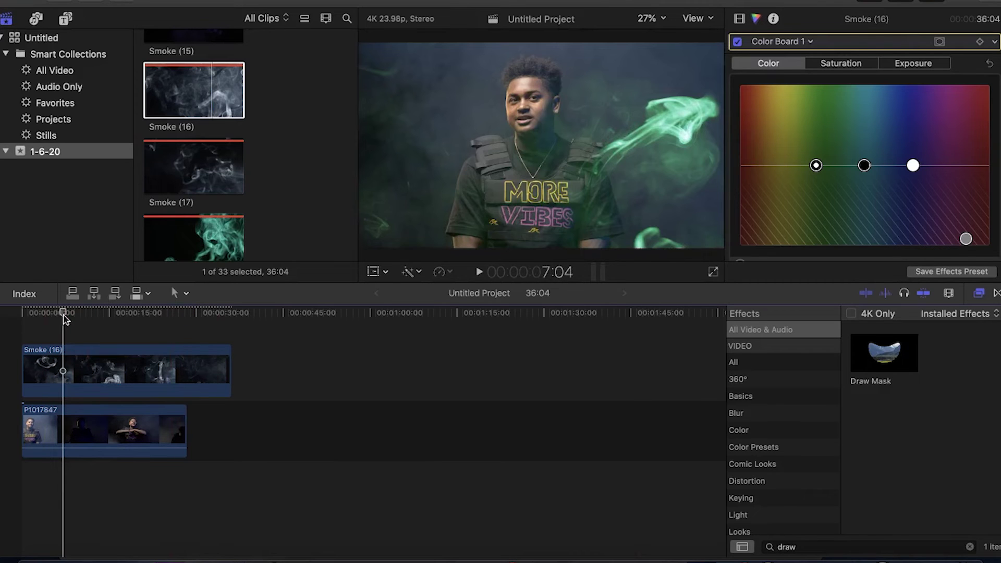
{"action": "left_click", "coordinate": [739, 20]}
- Preview the Smoke (2) clip from the browser
{"action": "scroll", "coordinate": [230, 230], "scroll_direction": "down", "scroll_amount": 5}
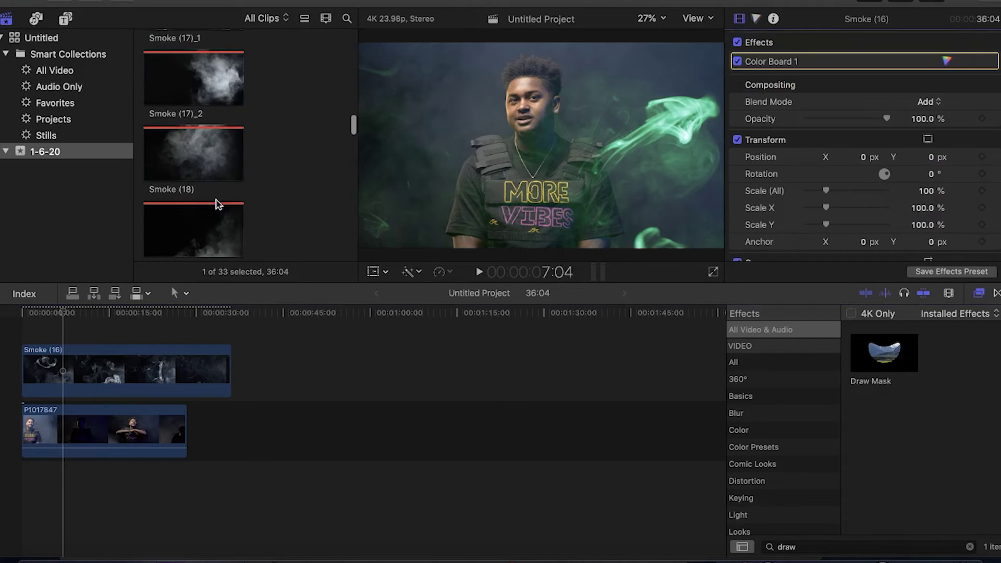
{"action": "scroll", "coordinate": [218, 201], "scroll_direction": "up", "scroll_amount": 3}
{"action": "left_click", "coordinate": [194, 153]}
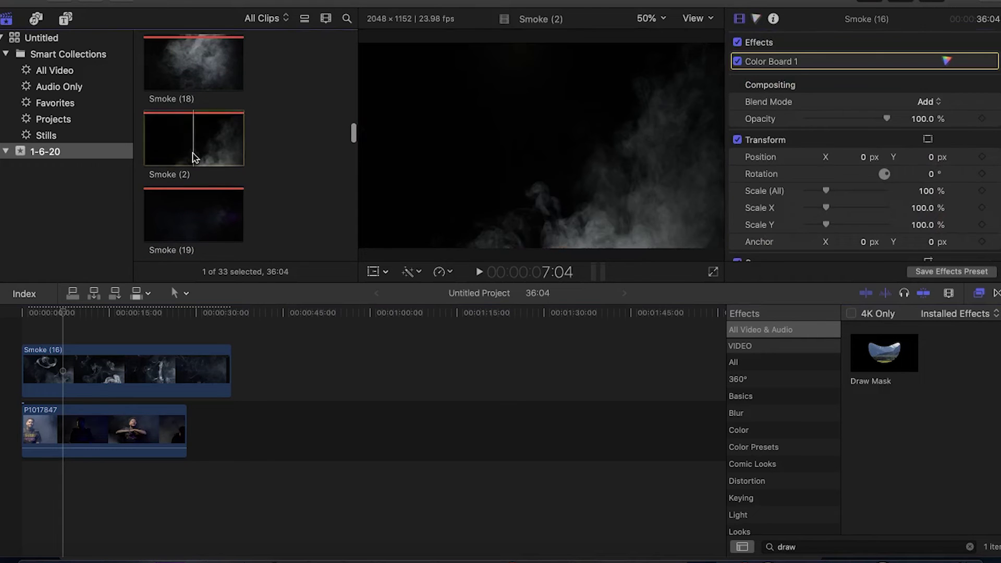
{"action": "key", "text": "space"}
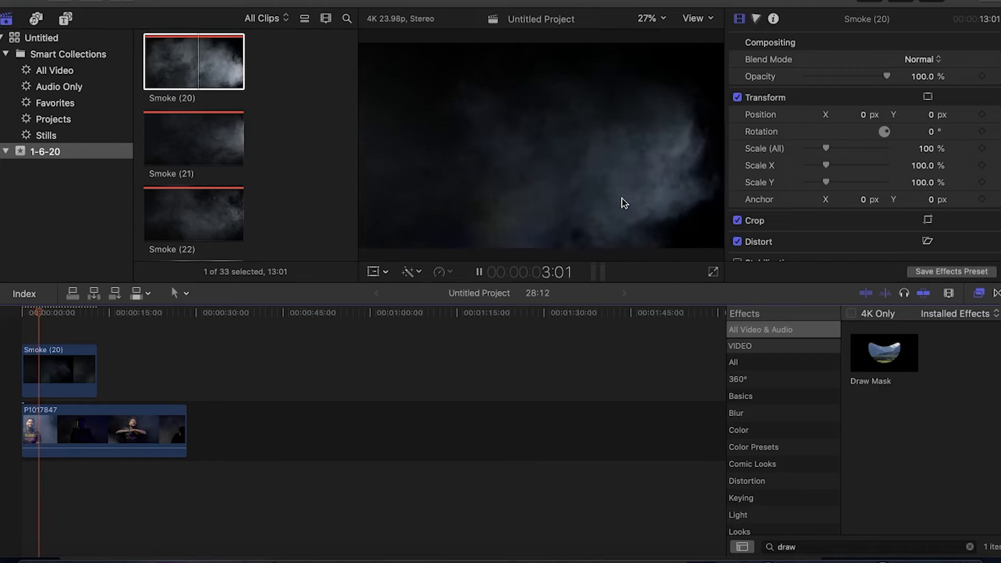
{"action": "key", "text": "space"}
- Set Smoke (20)'s blend mode to Add and park the playhead at 4:23
{"action": "left_click", "coordinate": [64, 367]}
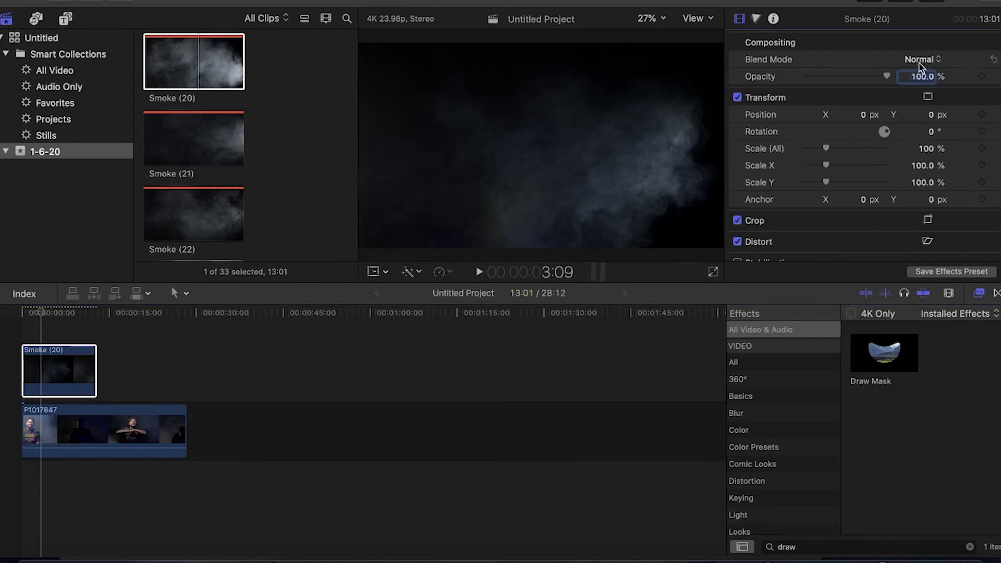
{"action": "left_click", "coordinate": [920, 62]}
{"action": "left_click", "coordinate": [913, 152]}
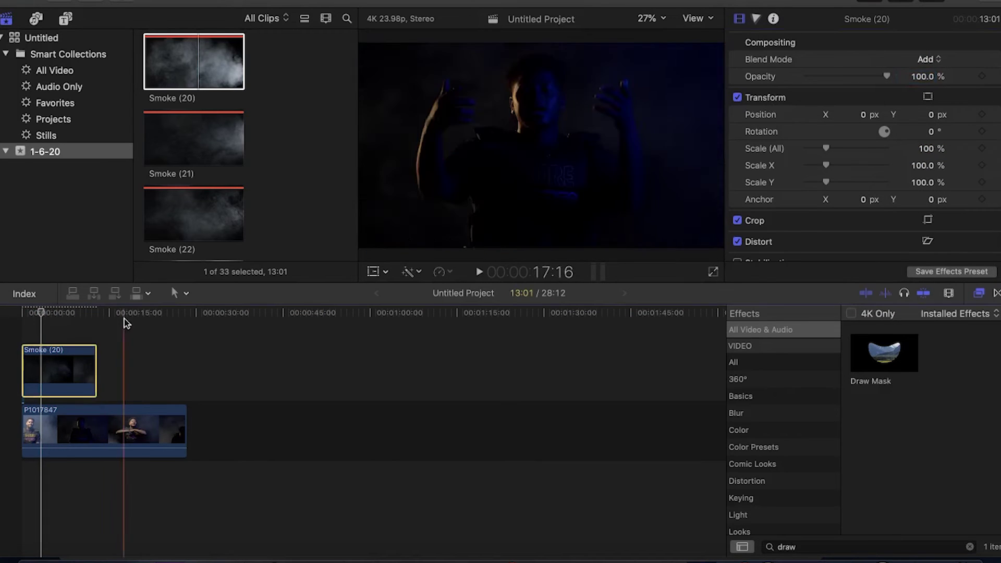
{"action": "left_click", "coordinate": [50, 317]}
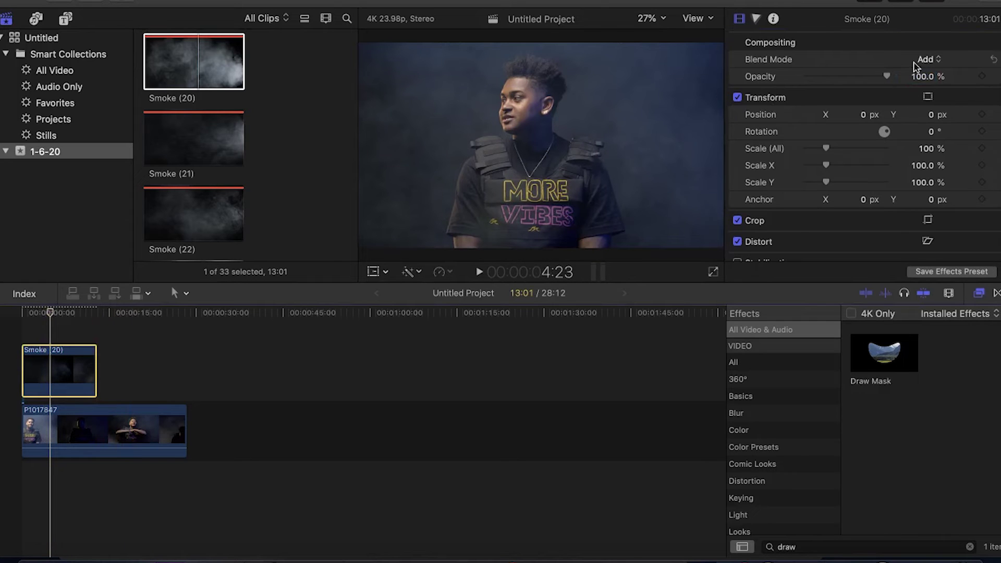
- Switch the Smoke (20) blend mode to Normal and scale it to 217%
{"action": "left_click", "coordinate": [939, 61]}
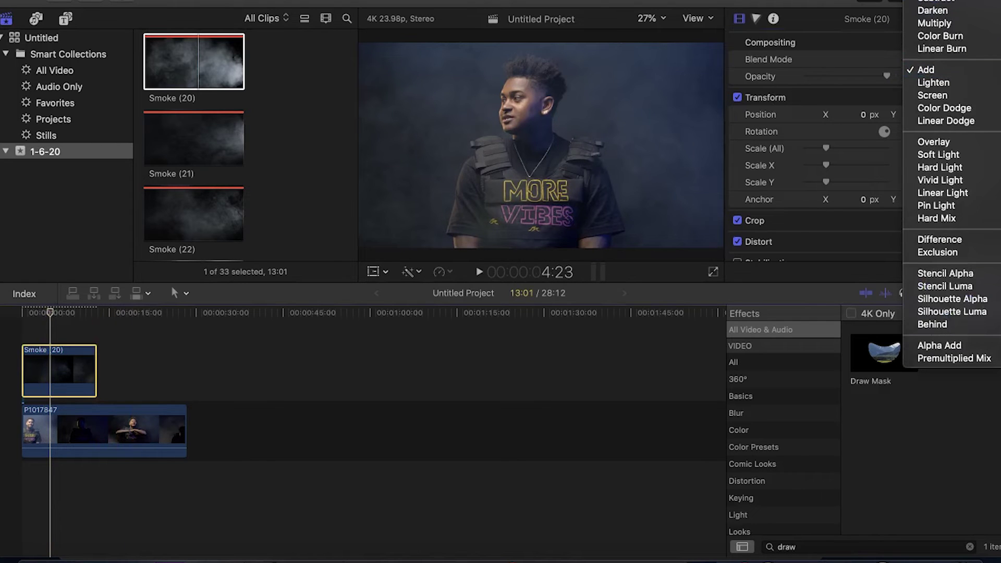
{"action": "left_click", "coordinate": [933, 4]}
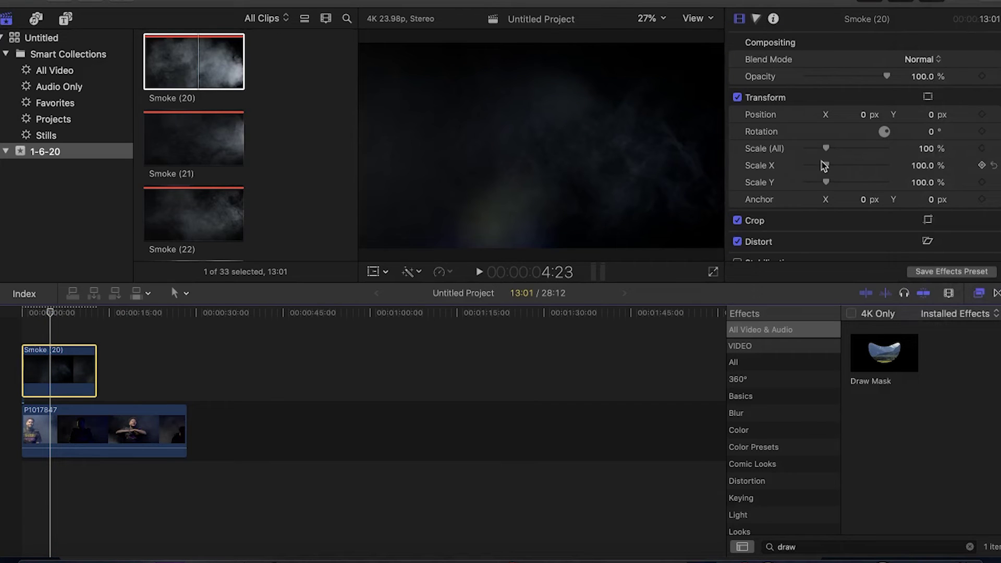
{"action": "left_click_drag", "start_coordinate": [826, 150], "coordinate": [851, 151]}
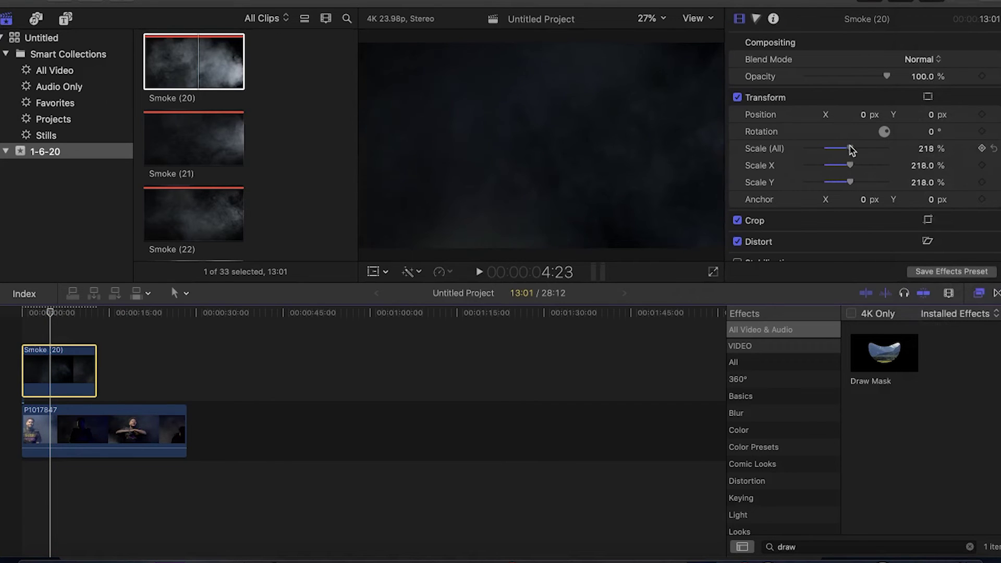
{"action": "left_click", "coordinate": [773, 104]}
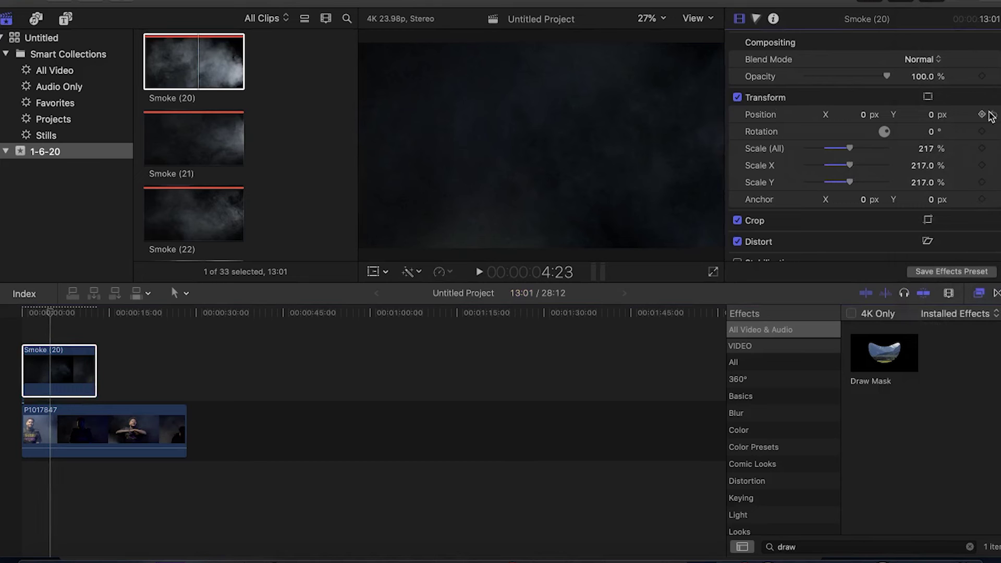
- Reposition the smoke in the frame with the Transform control and play it back from the start
{"action": "left_click", "coordinate": [928, 99]}
{"action": "left_click_drag", "start_coordinate": [564, 163], "coordinate": [508, 209]}
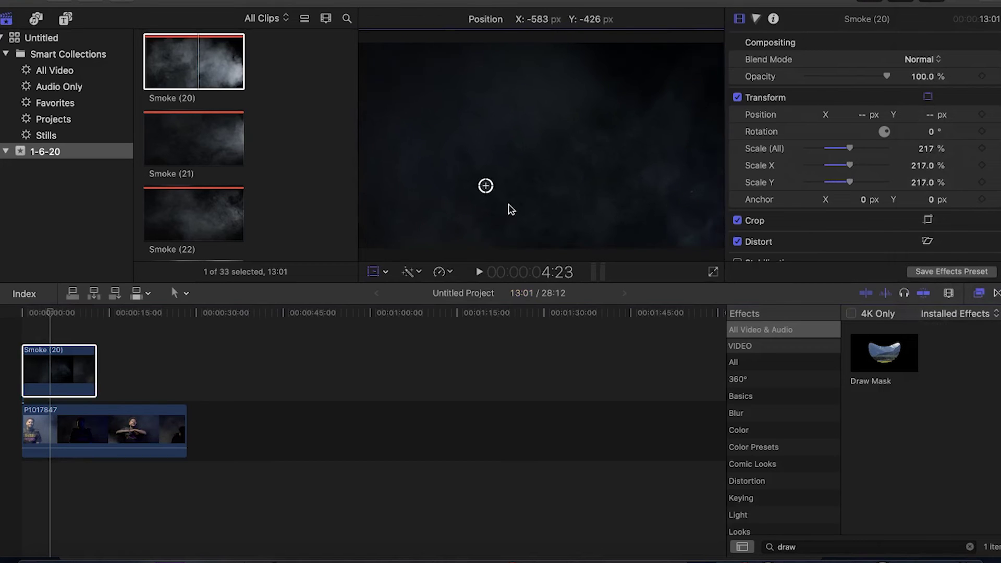
{"action": "left_click", "coordinate": [22, 313]}
{"action": "key", "text": "space"}
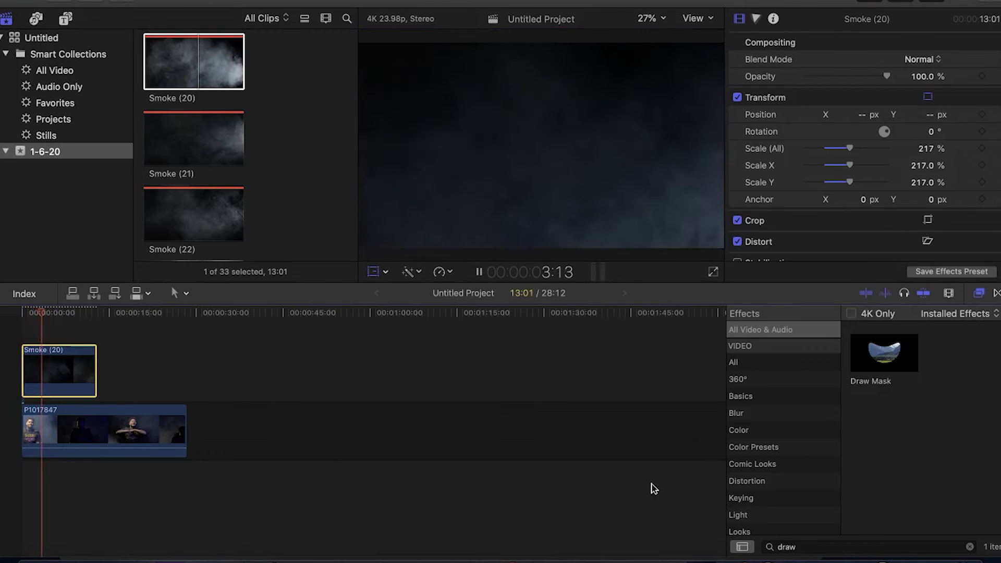
{"action": "key", "text": "space"}
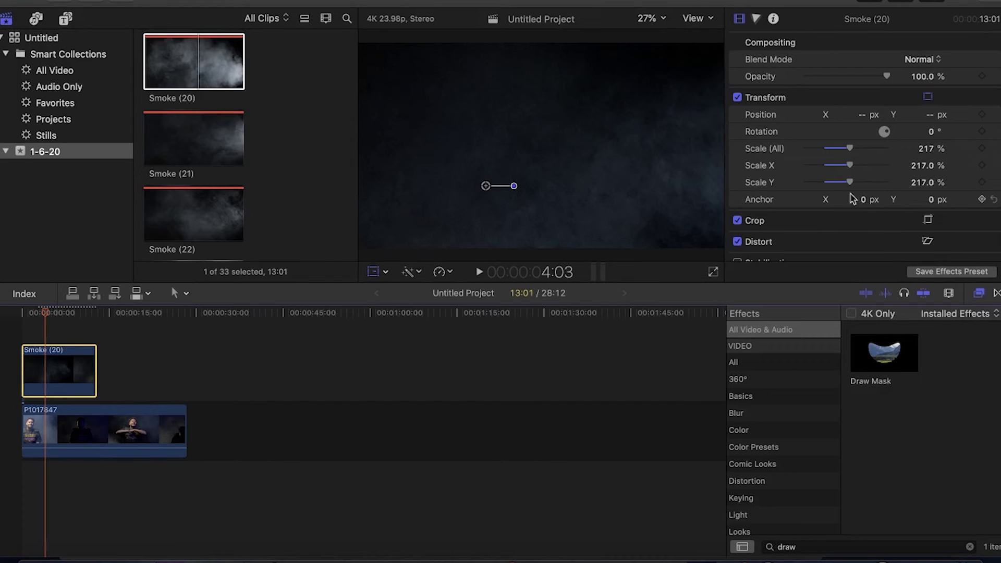
- Restore Add blending on the smoke and apply Draw Mask to Smoke (20)
{"action": "left_click", "coordinate": [907, 60]}
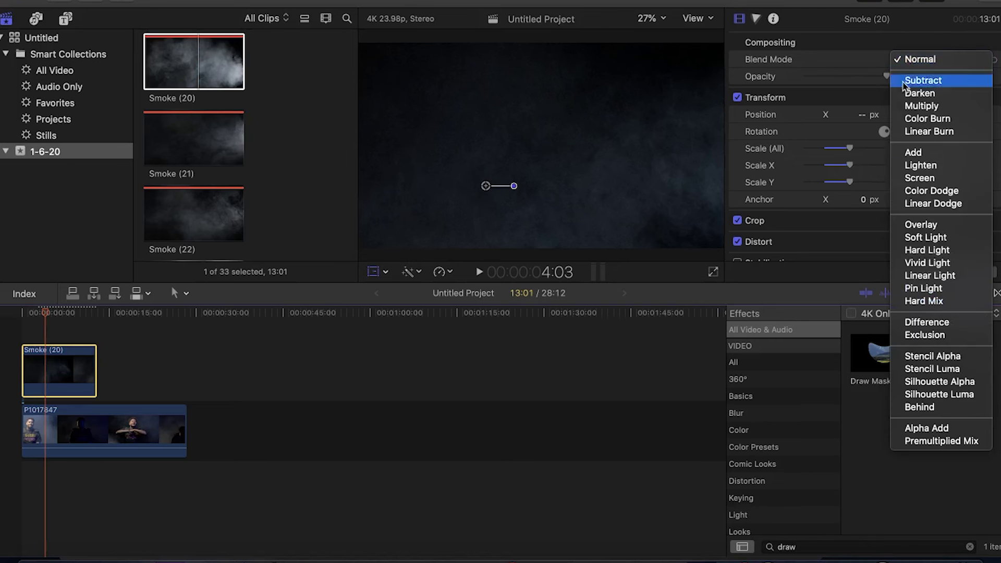
{"action": "left_click", "coordinate": [912, 152]}
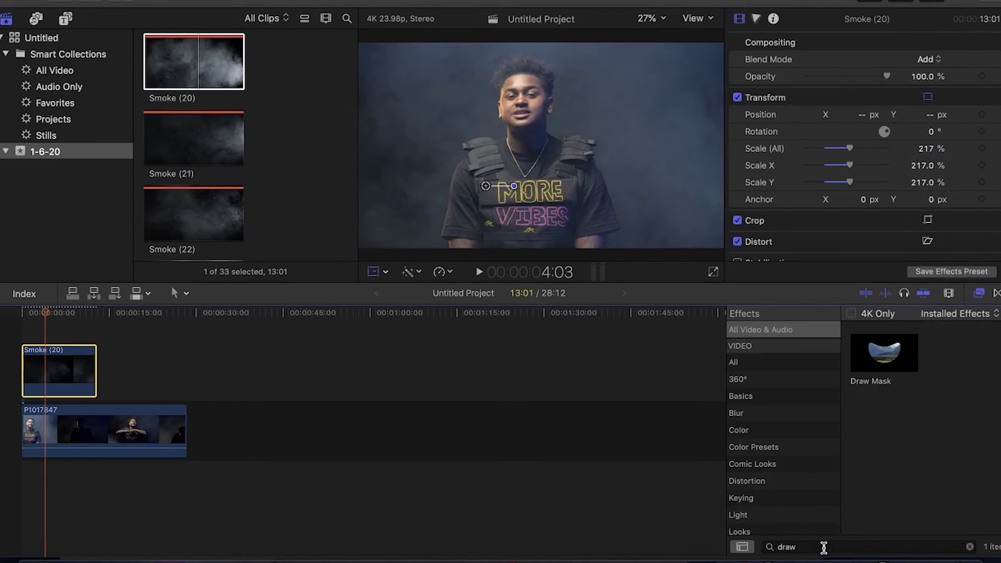
{"action": "mouse_move", "coordinate": [883, 346]}
{"action": "left_mouse_down"}
{"action": "mouse_move", "coordinate": [537, 331]}
{"action": "mouse_move", "coordinate": [53, 372]}
{"action": "left_mouse_up"}
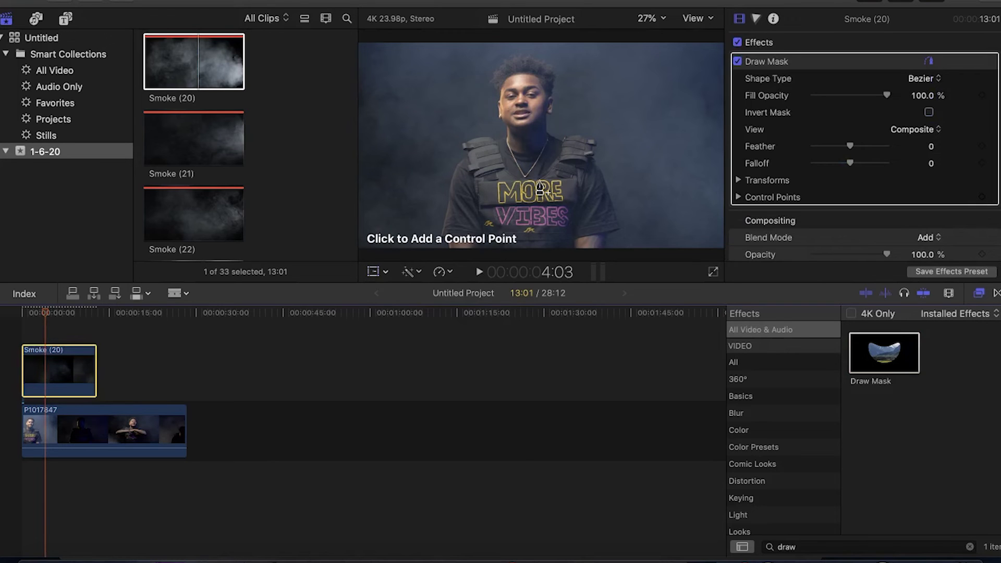
- Draw a closed four-point mask over the lower frame, adjust its right corners, and feather it to 100
{"action": "left_click", "coordinate": [361, 122]}
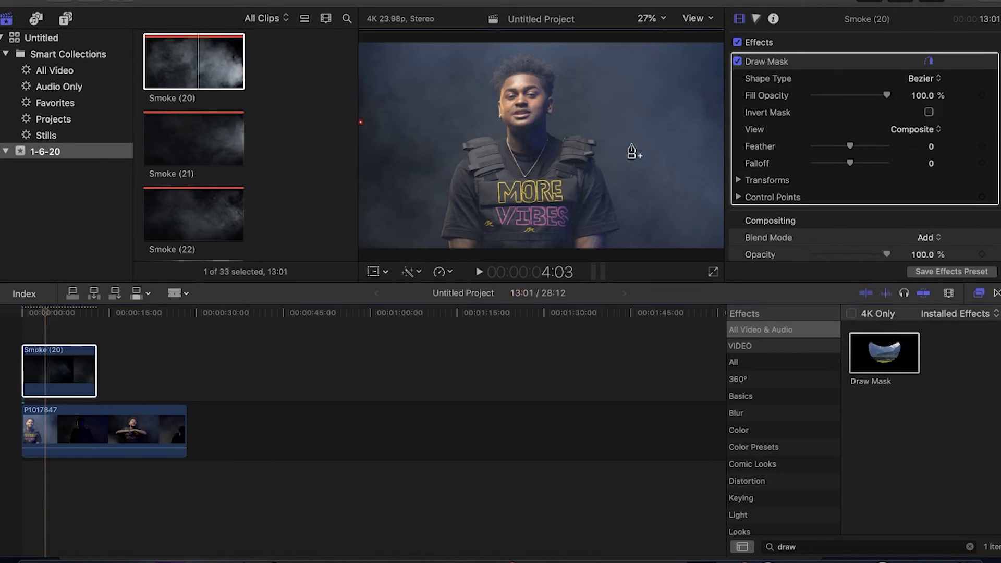
{"action": "left_click", "coordinate": [720, 129]}
{"action": "left_click", "coordinate": [718, 248]}
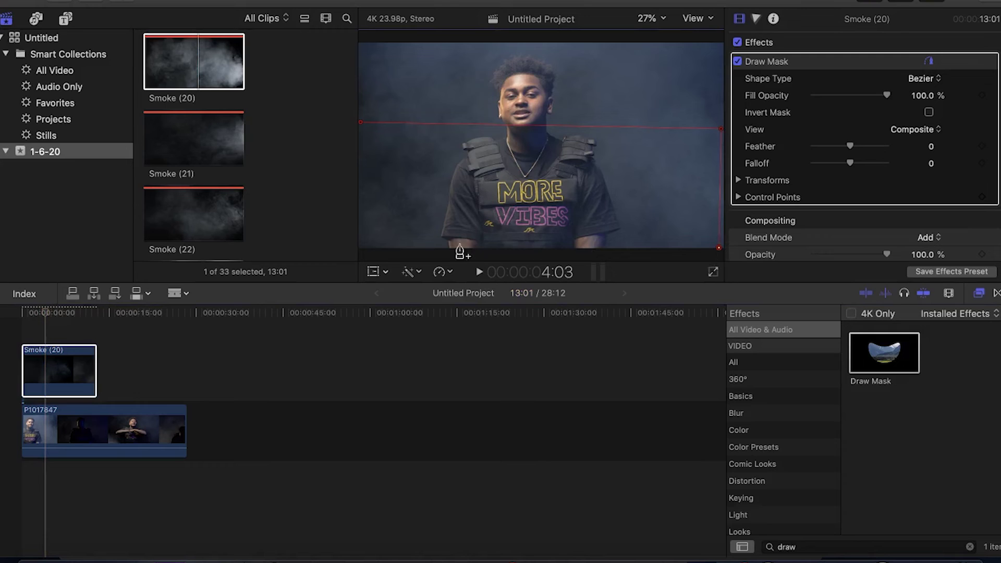
{"action": "left_click", "coordinate": [361, 250]}
{"action": "left_click", "coordinate": [360, 122]}
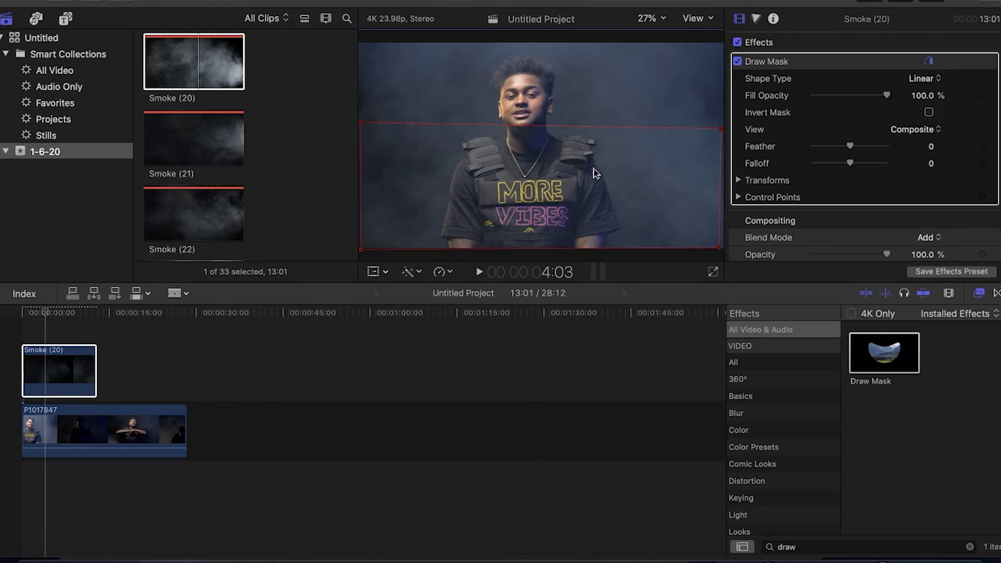
{"action": "left_click_drag", "start_coordinate": [720, 128], "coordinate": [722, 121]}
{"action": "left_click_drag", "start_coordinate": [722, 250], "coordinate": [726, 252]}
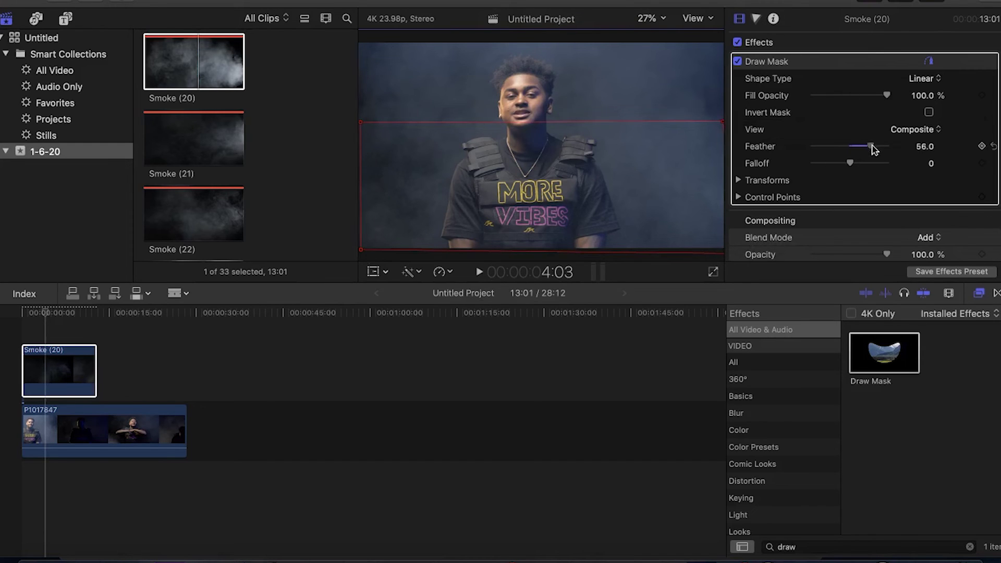
{"action": "left_click_drag", "start_coordinate": [872, 149], "coordinate": [882, 152]}
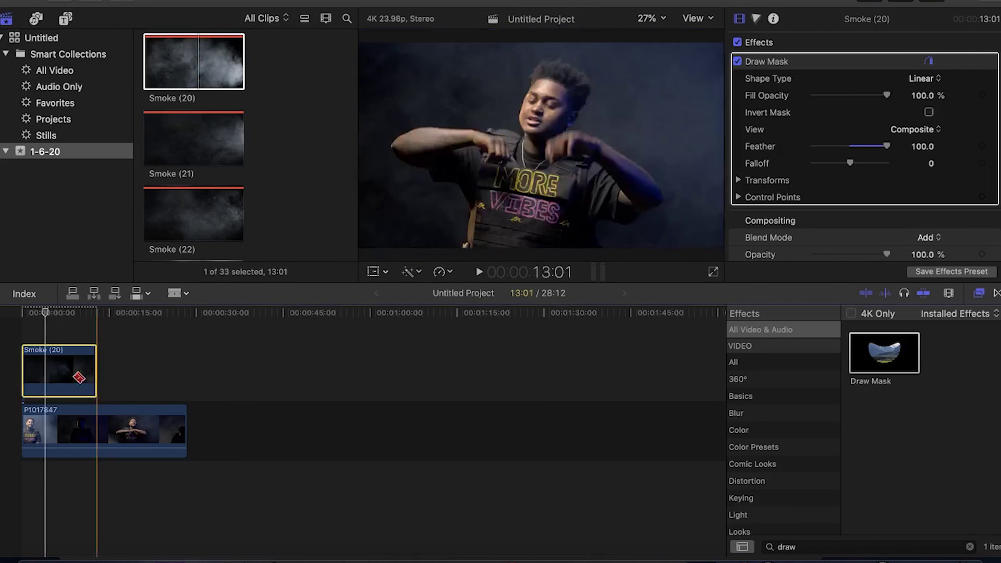
{"action": "left_click", "coordinate": [27, 312]}
- Play the masked smoke, then turn off Draw Mask and play the unmasked overlay
{"action": "key", "text": "space"}
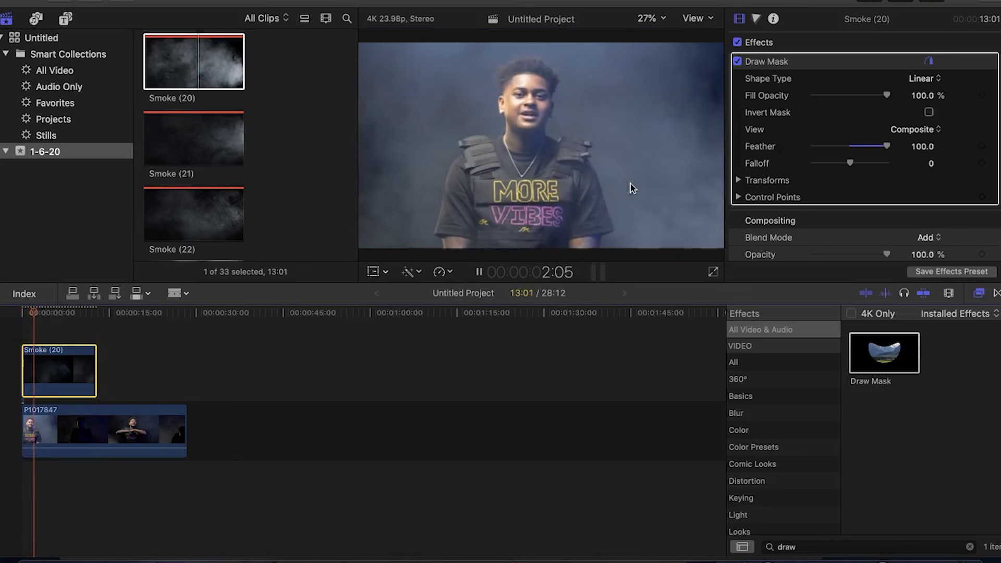
{"action": "key", "text": "space"}
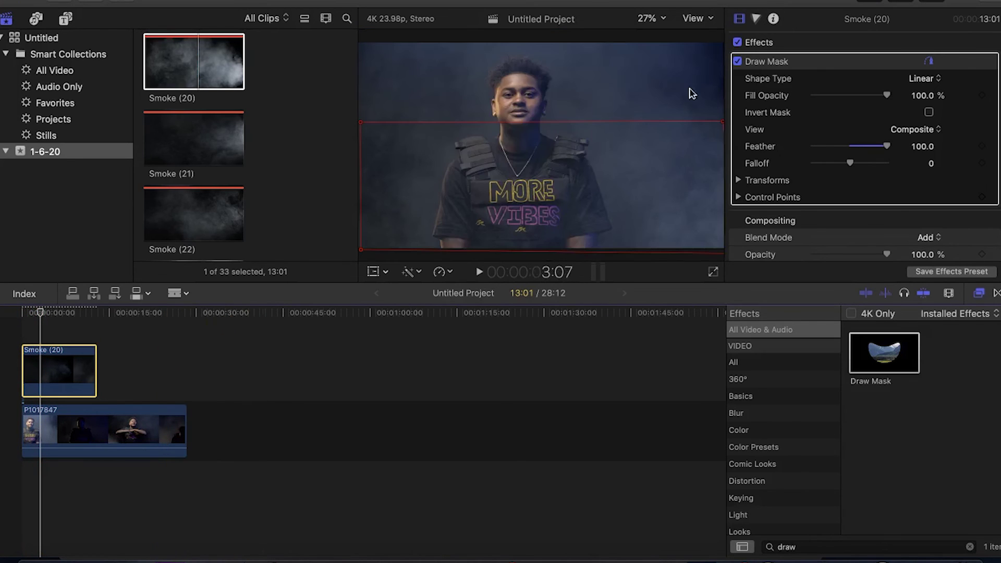
{"action": "left_click", "coordinate": [738, 69]}
{"action": "left_click", "coordinate": [737, 61]}
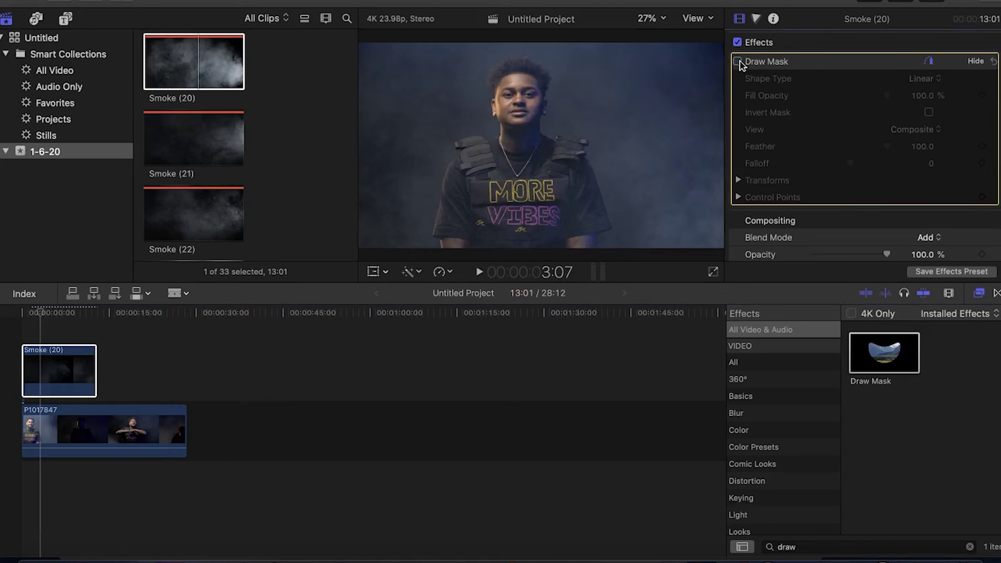
{"action": "key", "text": "space"}
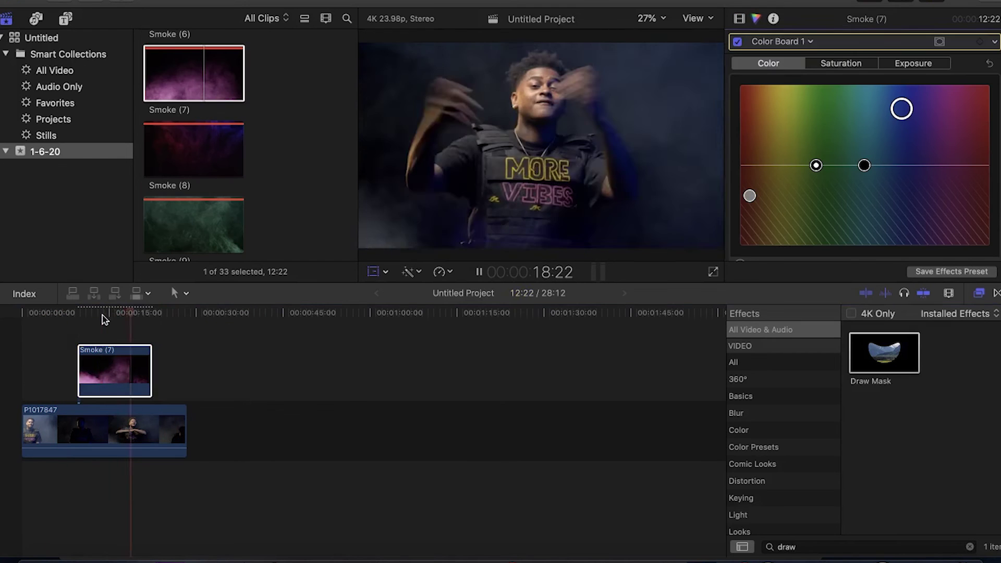
{"action": "left_click", "coordinate": [102, 315]}
{"action": "scroll", "coordinate": [211, 197], "scroll_direction": "down", "scroll_amount": 3}
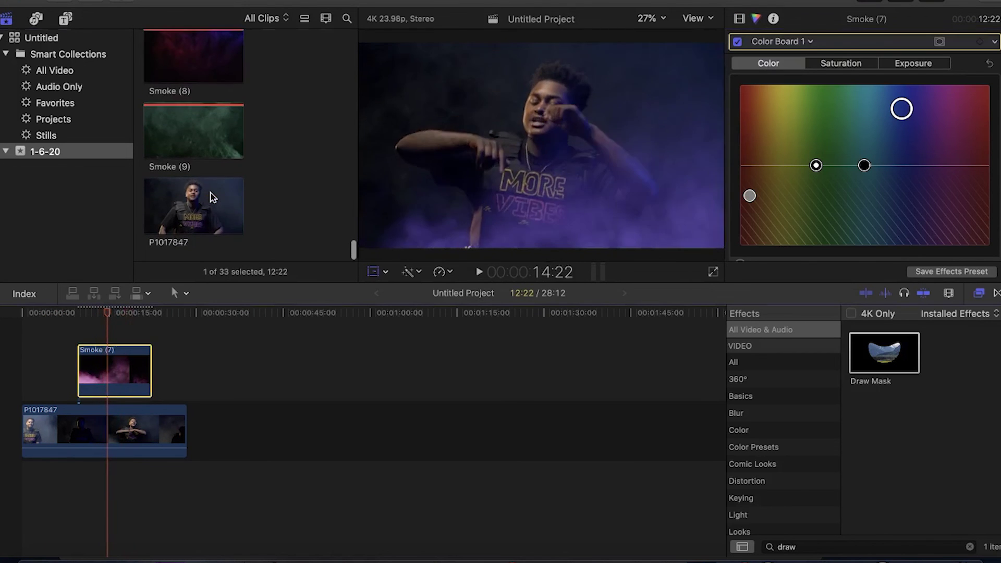
- Show the P1017847 interview clip in the viewer and scroll the browser to the smoke clips
{"action": "left_click", "coordinate": [211, 197]}
{"action": "scroll", "coordinate": [211, 197], "scroll_direction": "up", "scroll_amount": 10}
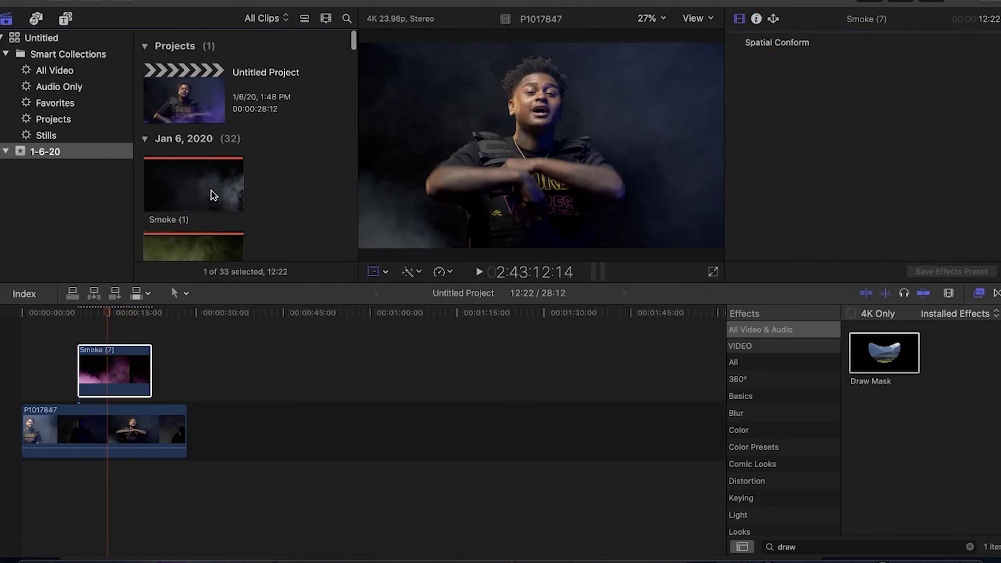
{"action": "scroll", "coordinate": [211, 197], "scroll_direction": "down", "scroll_amount": 15}
{"action": "scroll", "coordinate": [211, 195], "scroll_direction": "down", "scroll_amount": 2}
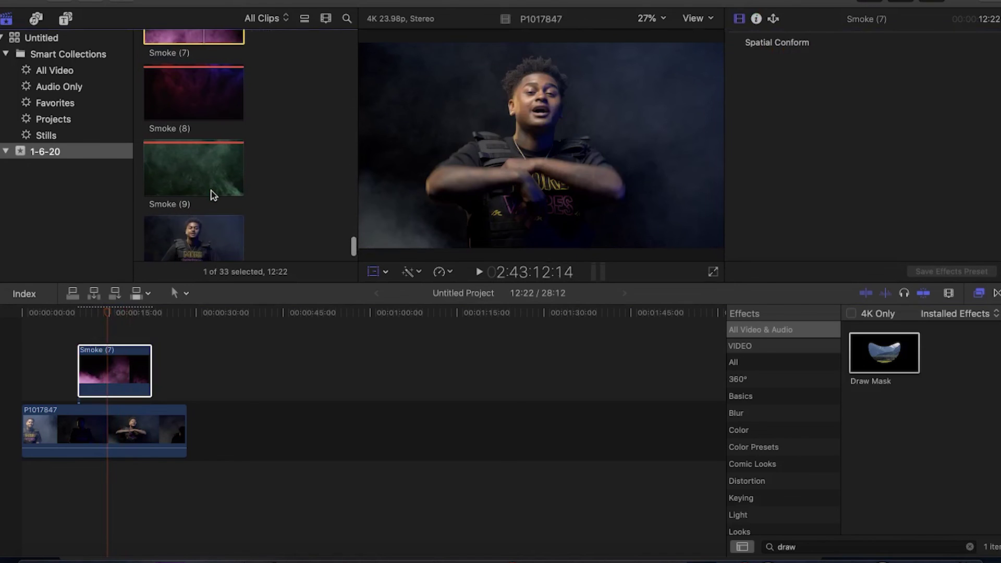